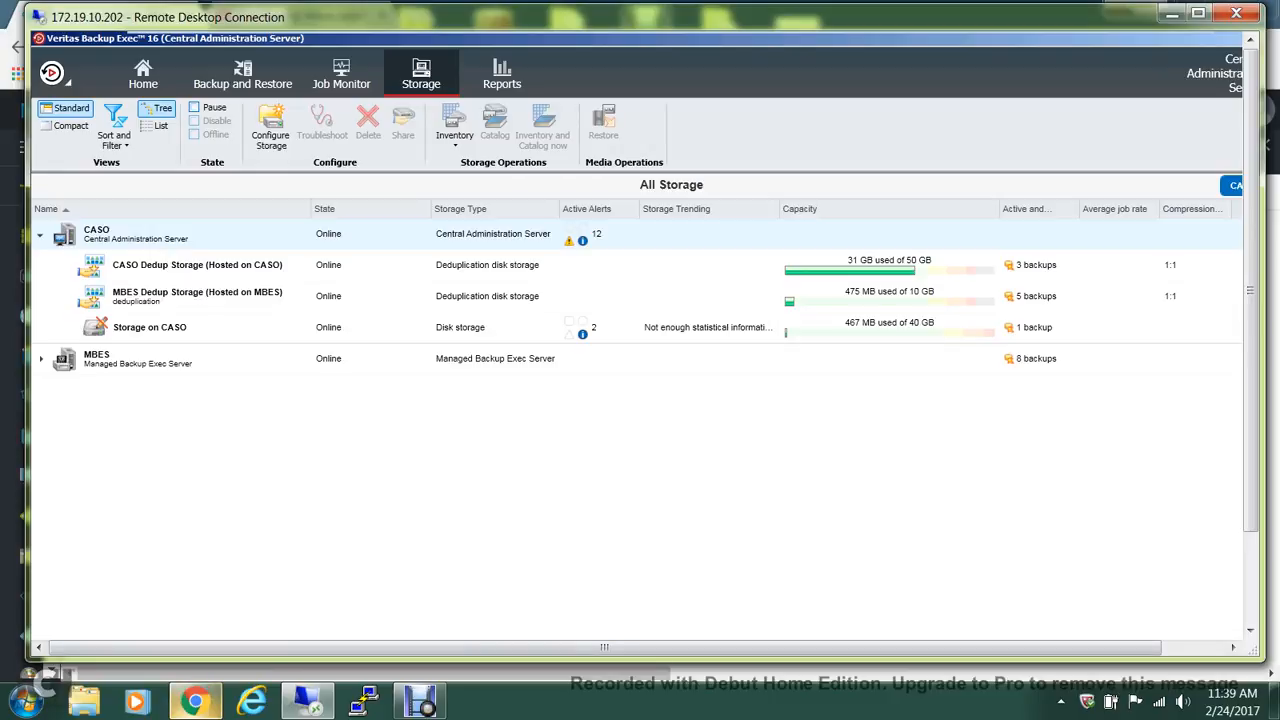
Check the storage account in the Azure portal in Chrome, and return to the Remote Desktop session.
click(196, 701)
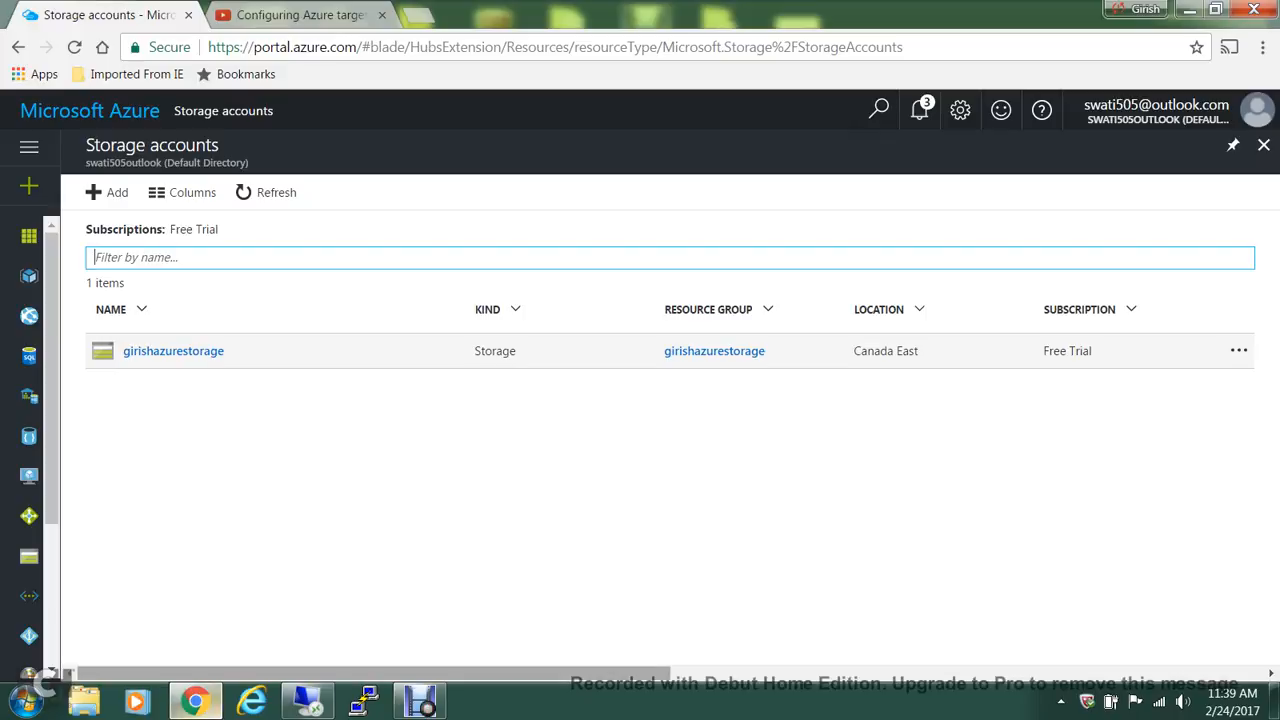
click(307, 702)
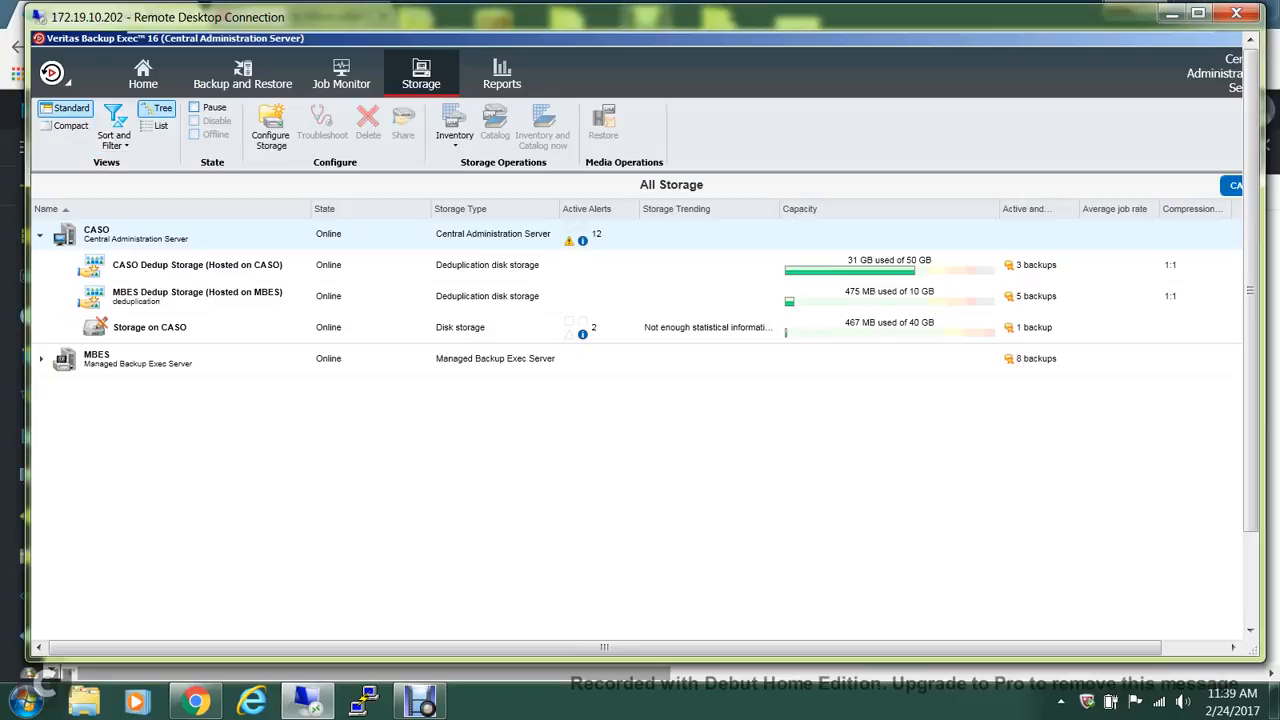
Open logon account management in Backup Exec and start adding new logon credentials.
click(53, 73)
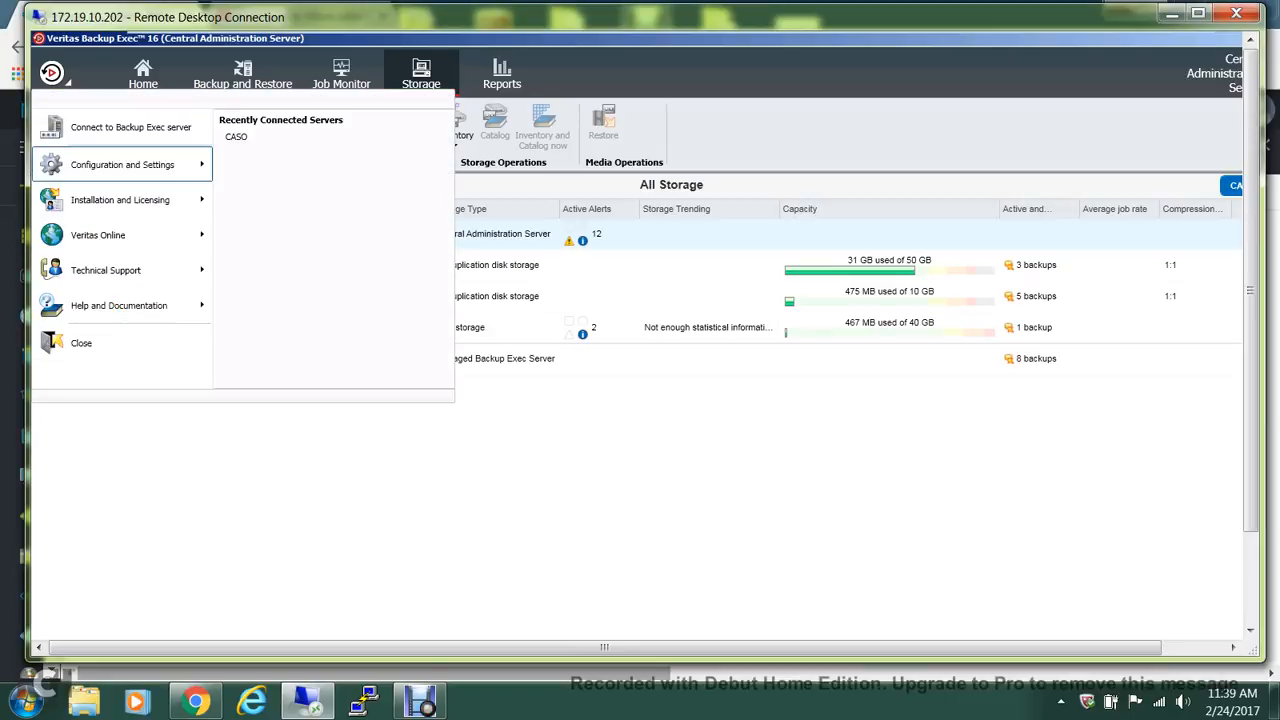
mouse_move(122, 165)
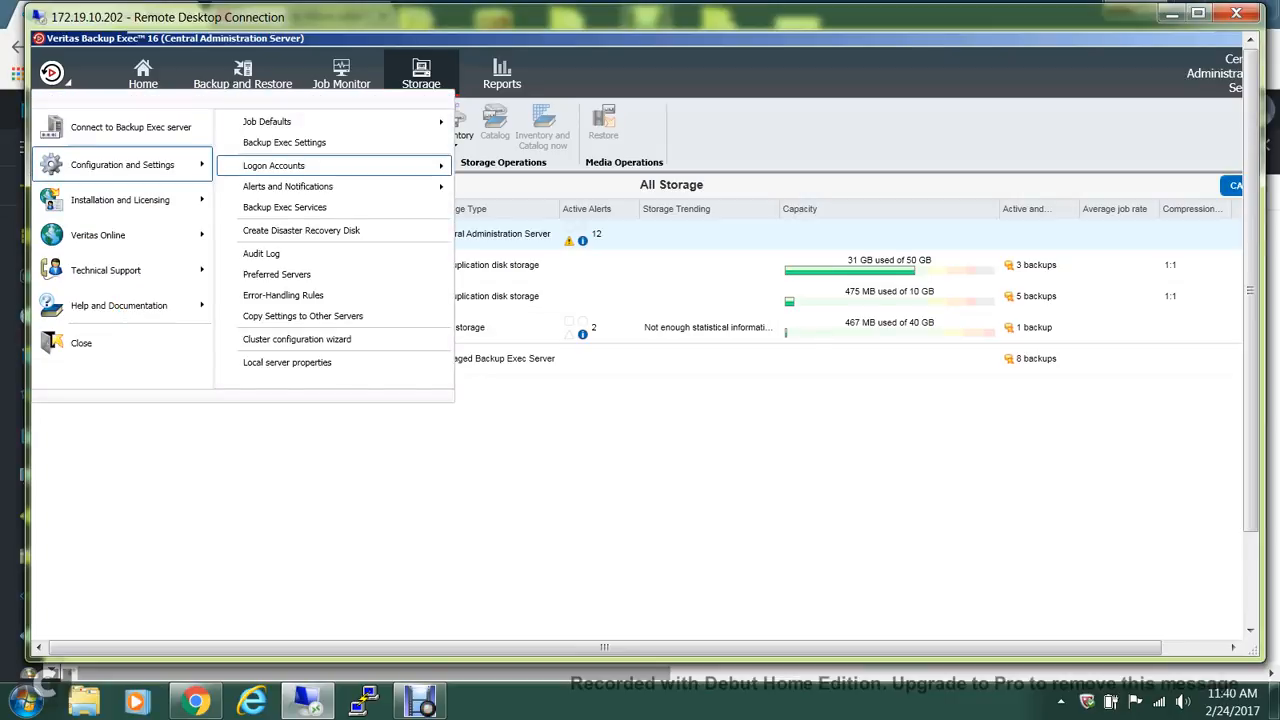
mouse_move(300, 165)
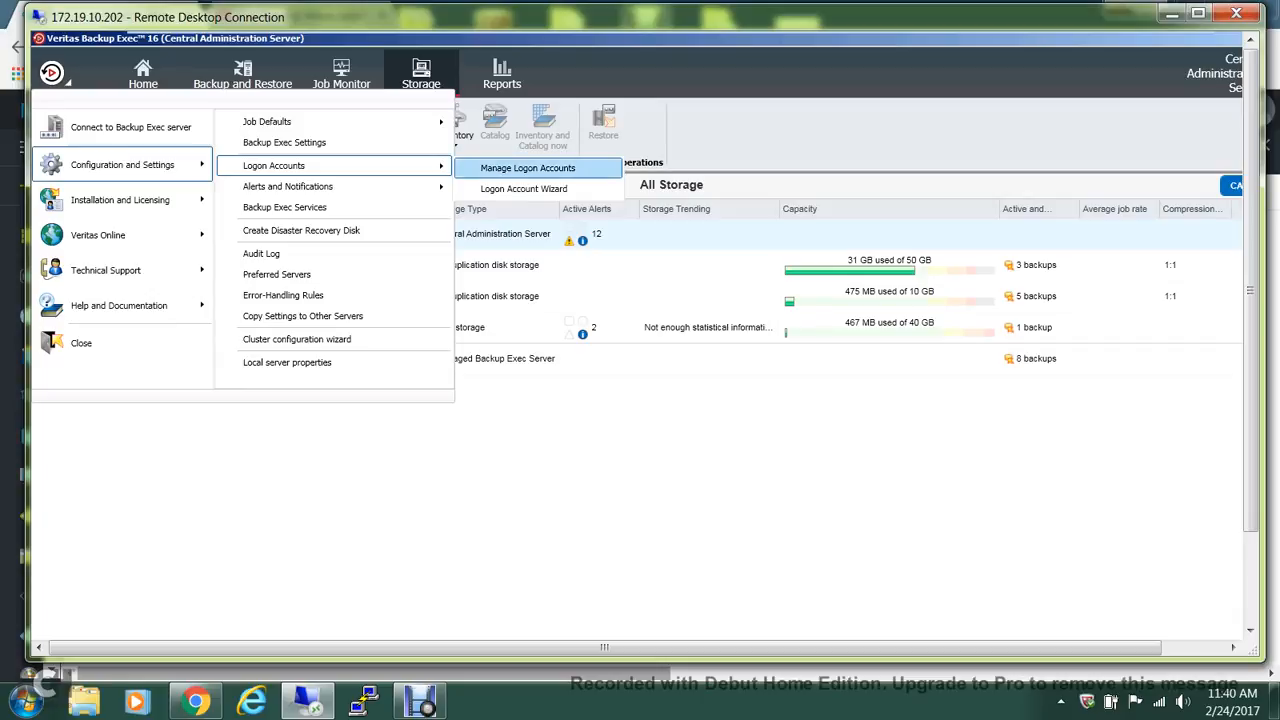
click(527, 168)
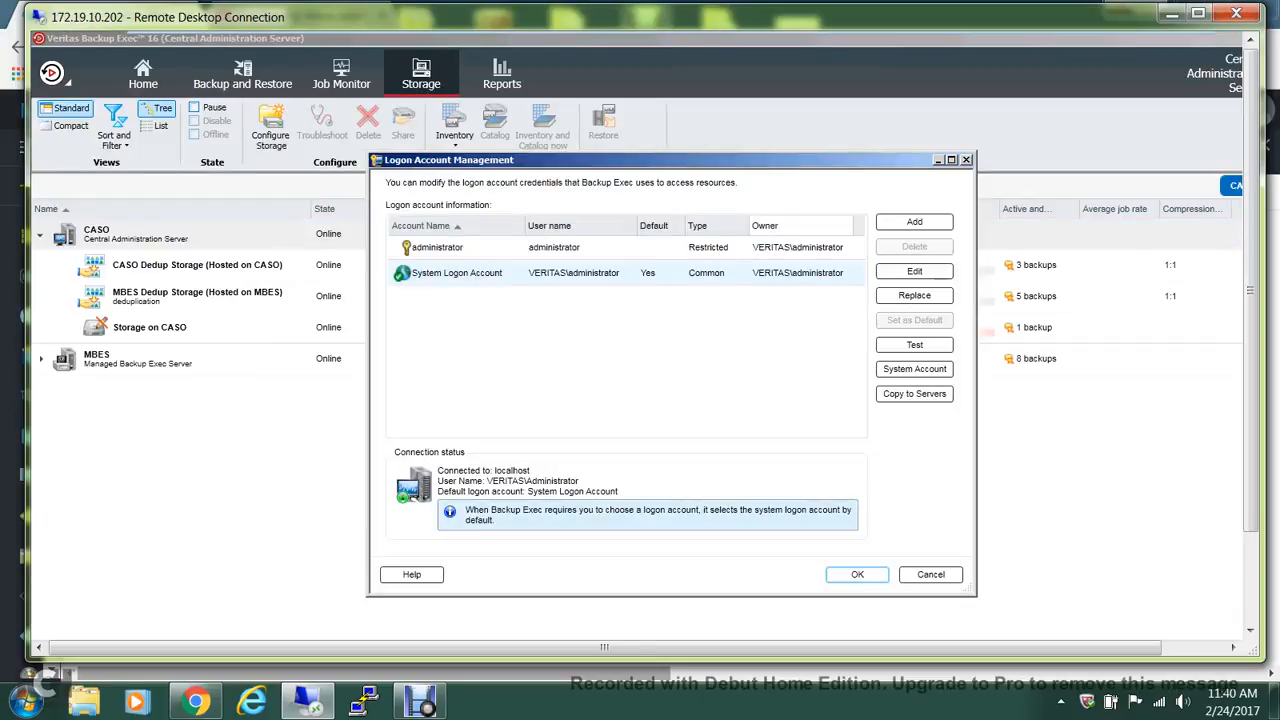
click(914, 221)
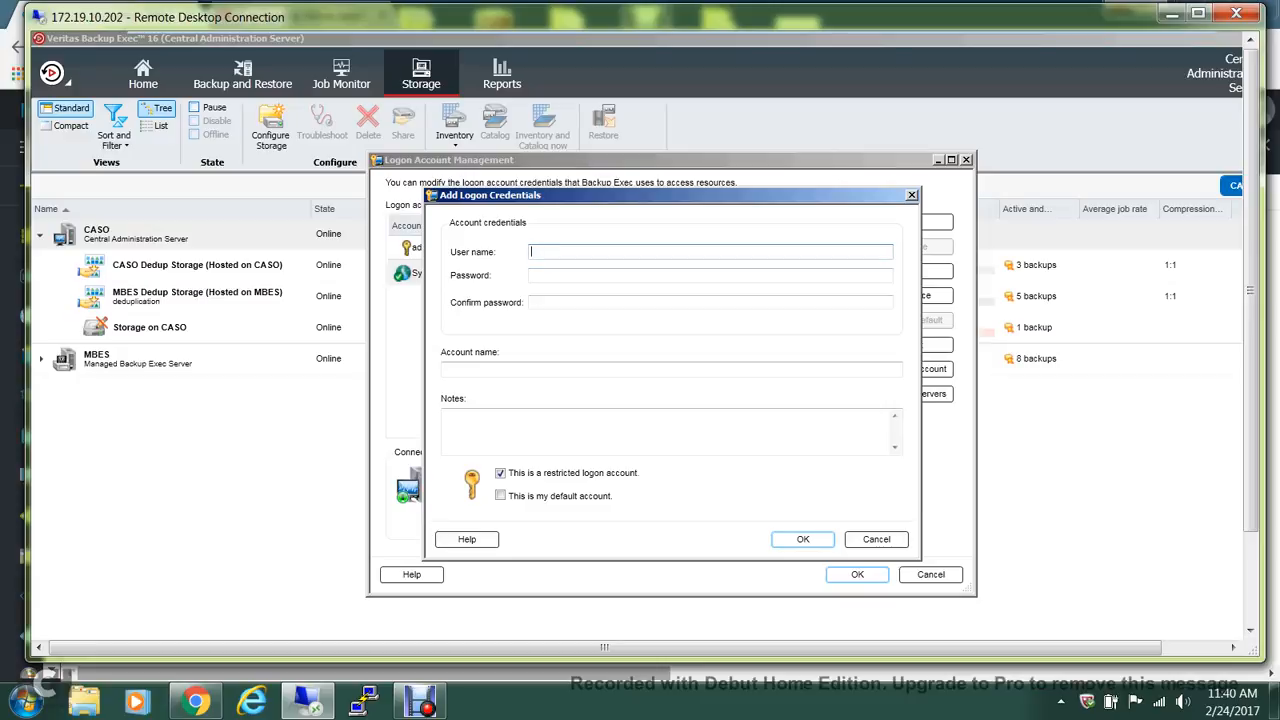
Name the new restricted logon account azure, save it, and close logon account management.
click(420, 702)
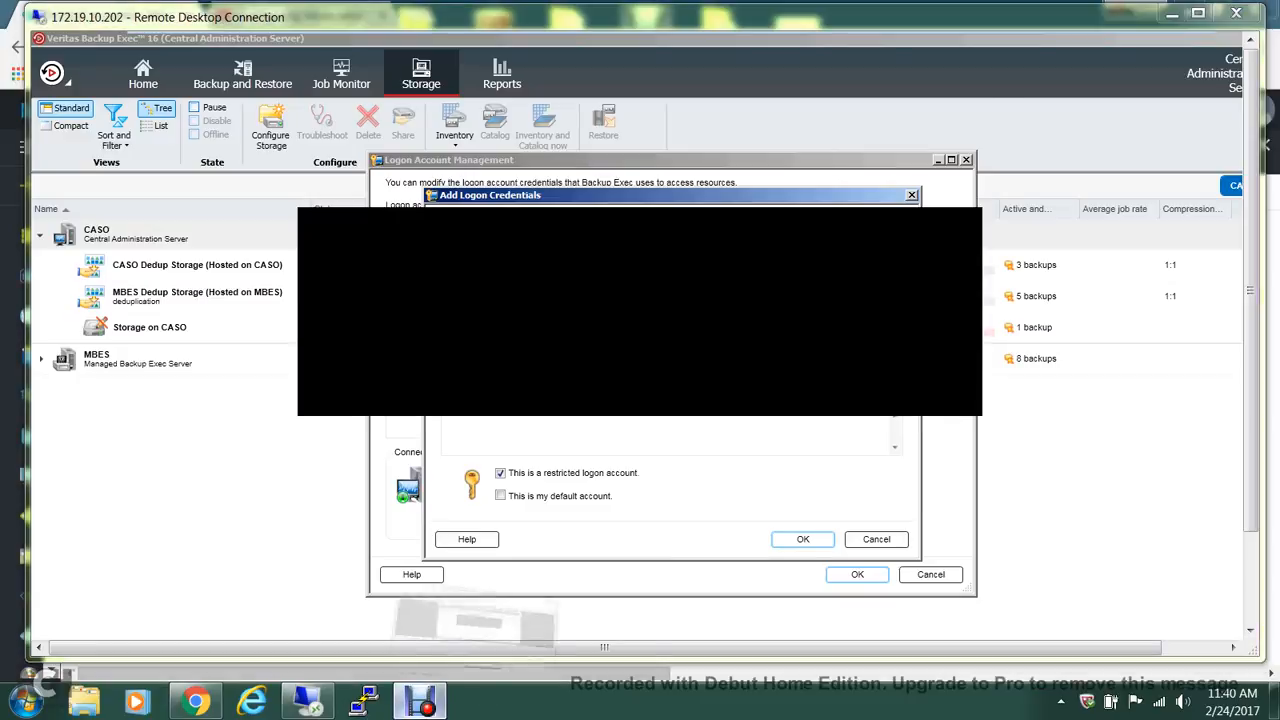
click(309, 143)
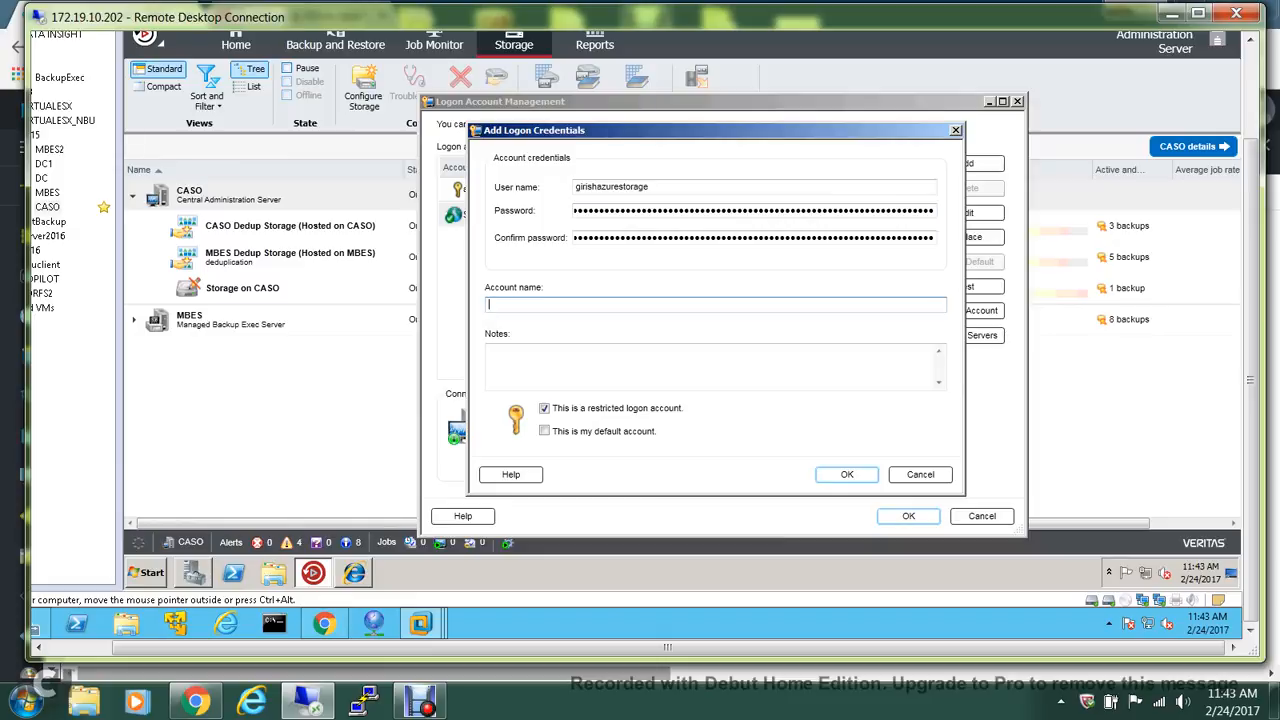
text(azure)
key(Return)
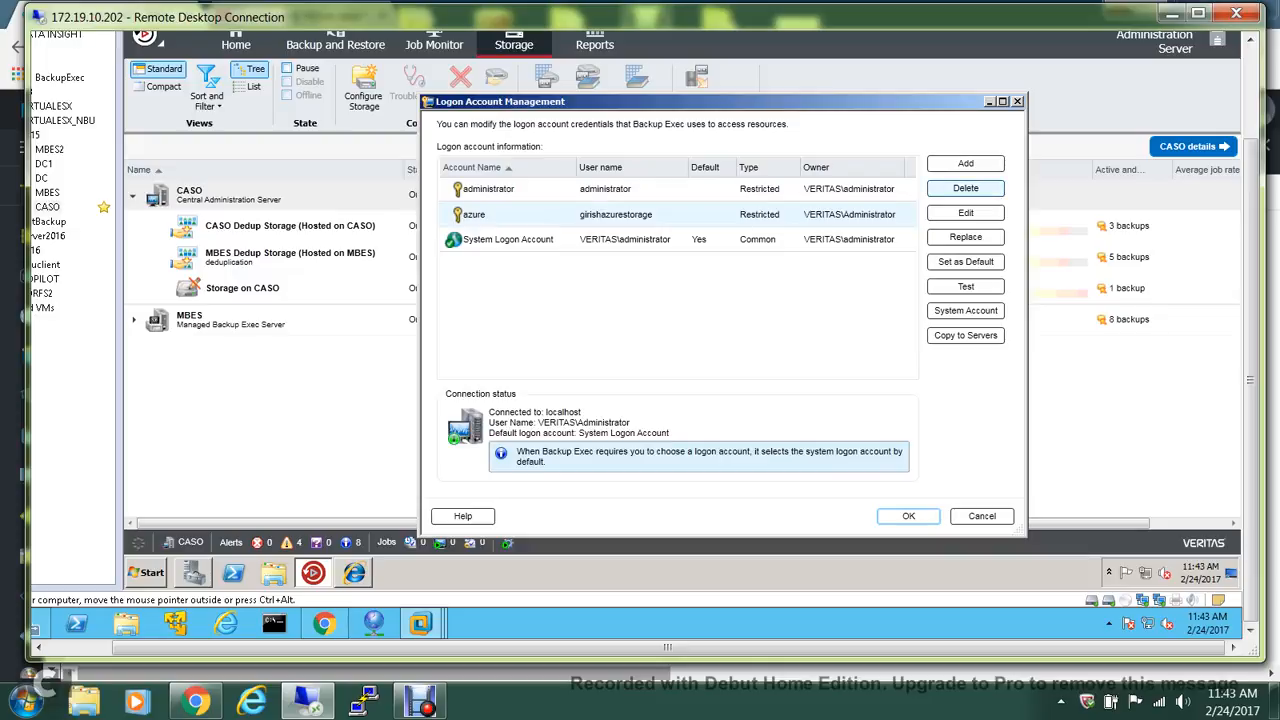
click(908, 516)
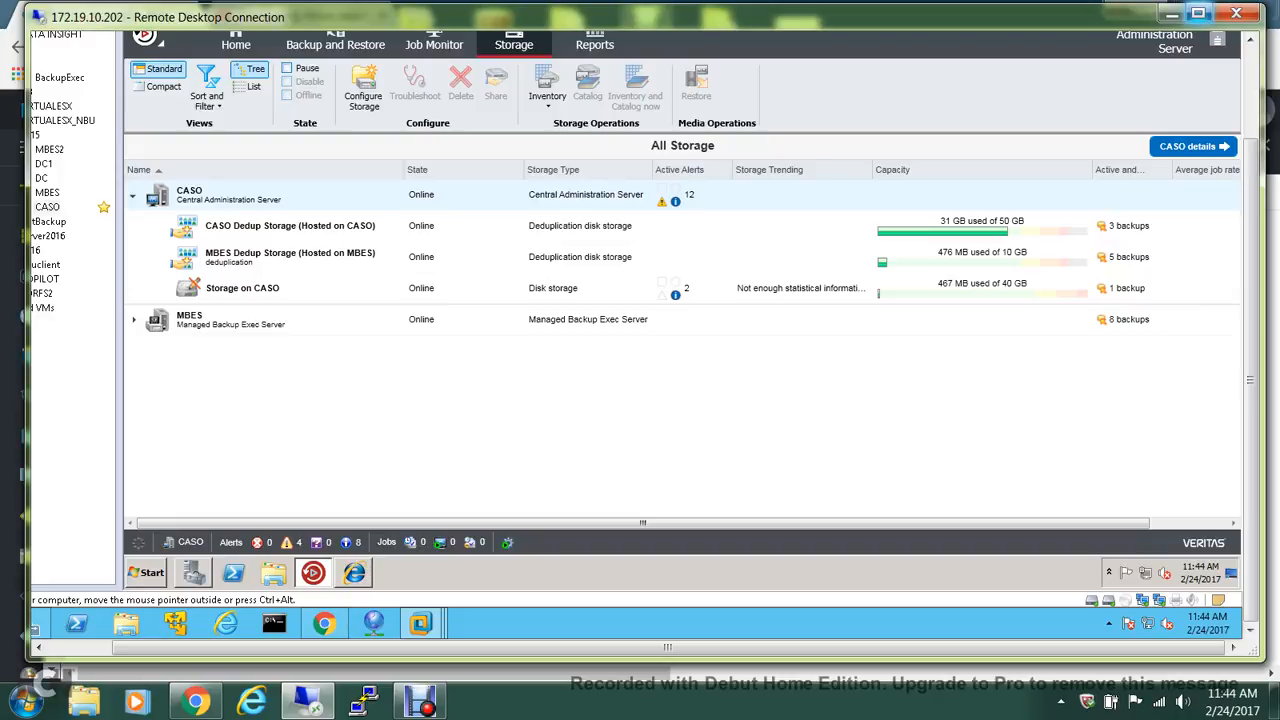
Show the remote session full screen and start configuring a network storage device of type Cloud storage on the CASO server.
click(1198, 14)
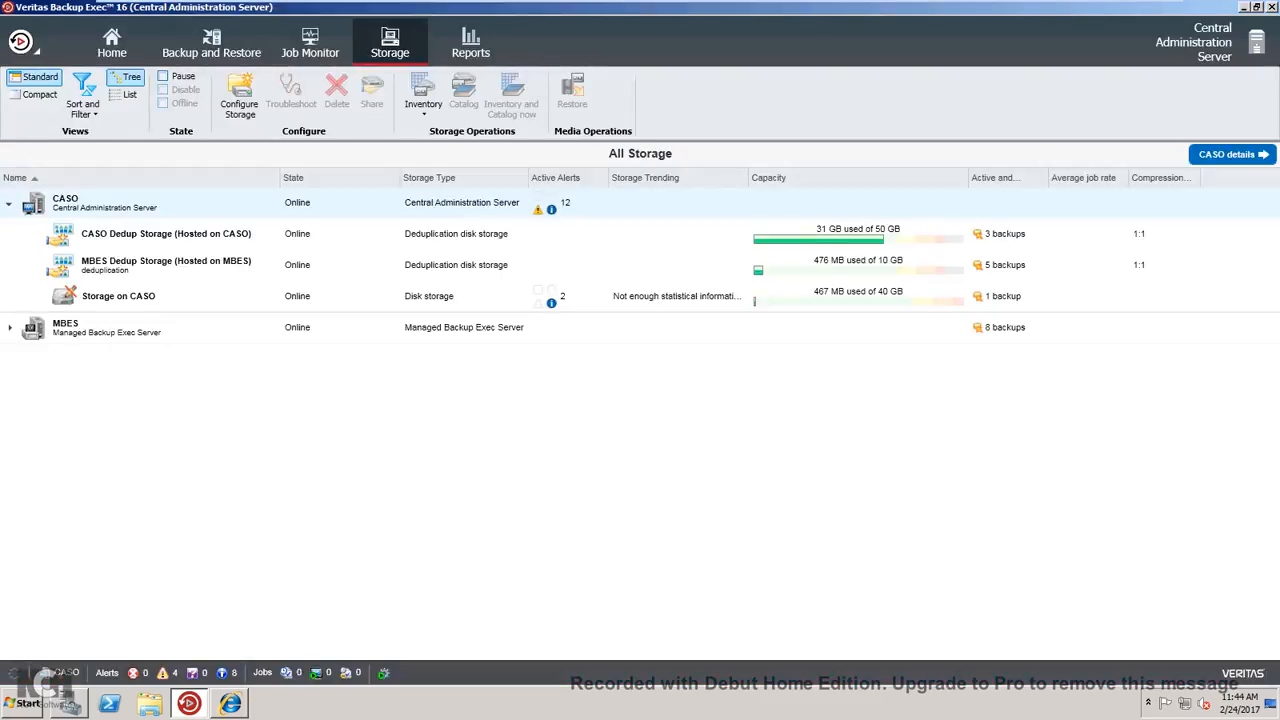
click(240, 96)
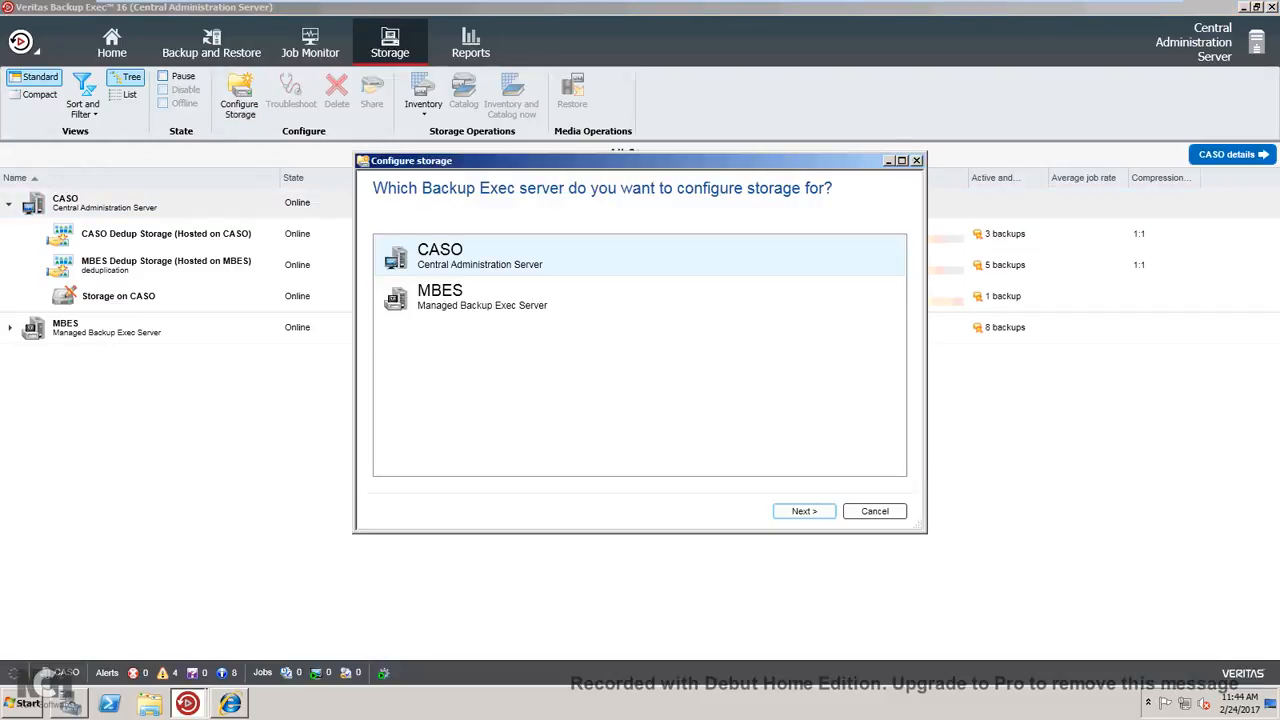
click(804, 511)
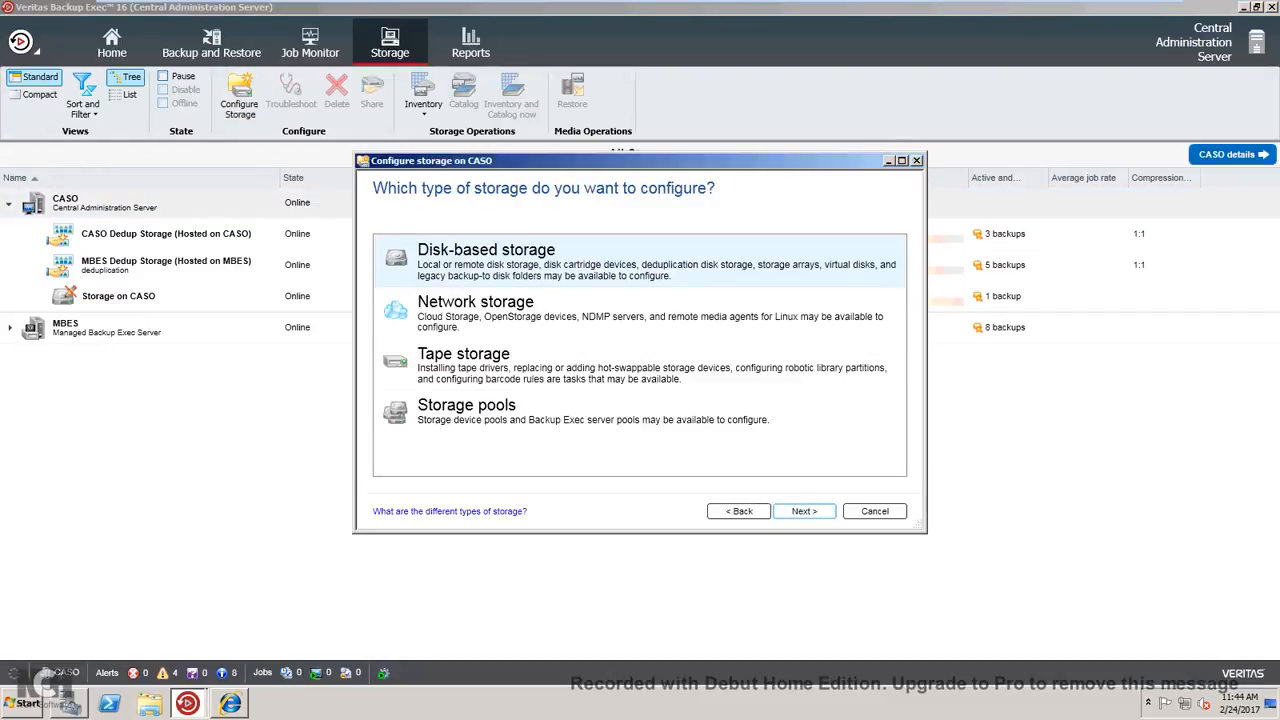
click(500, 310)
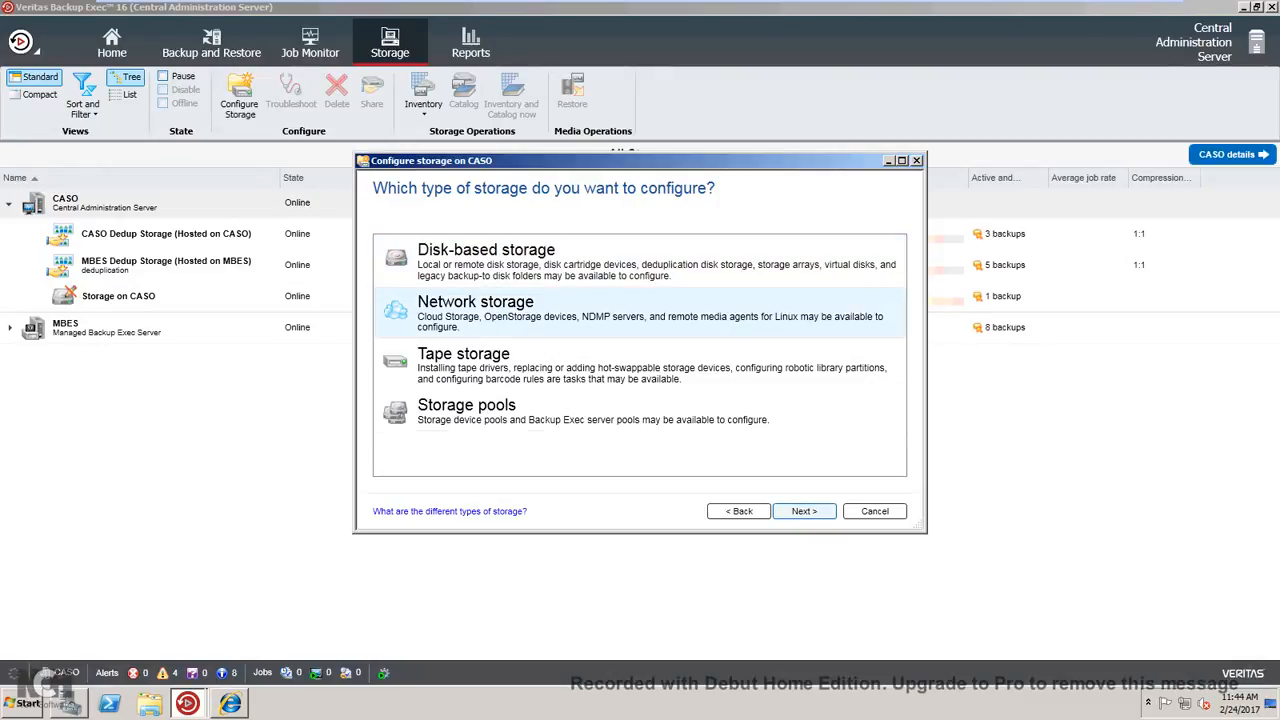
click(804, 511)
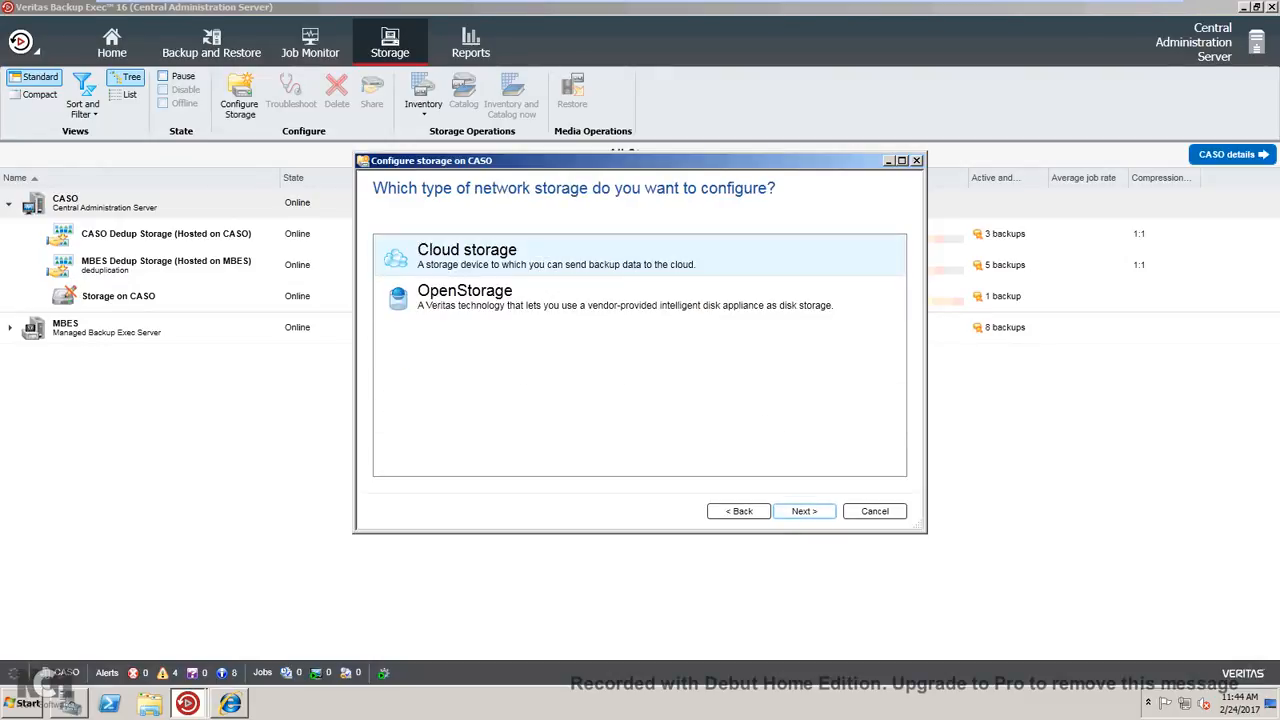
click(804, 511)
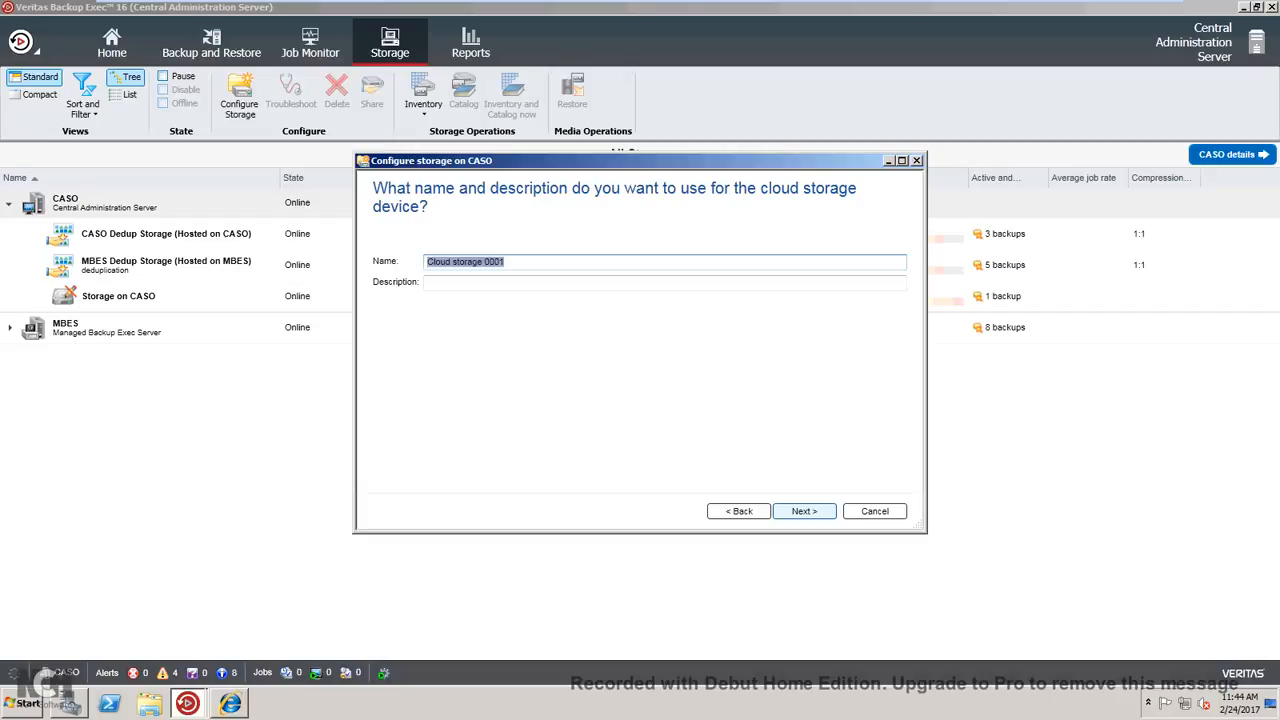
Replace the default name of the cloud storage device with azurestorage and leave its description empty.
click(506, 262)
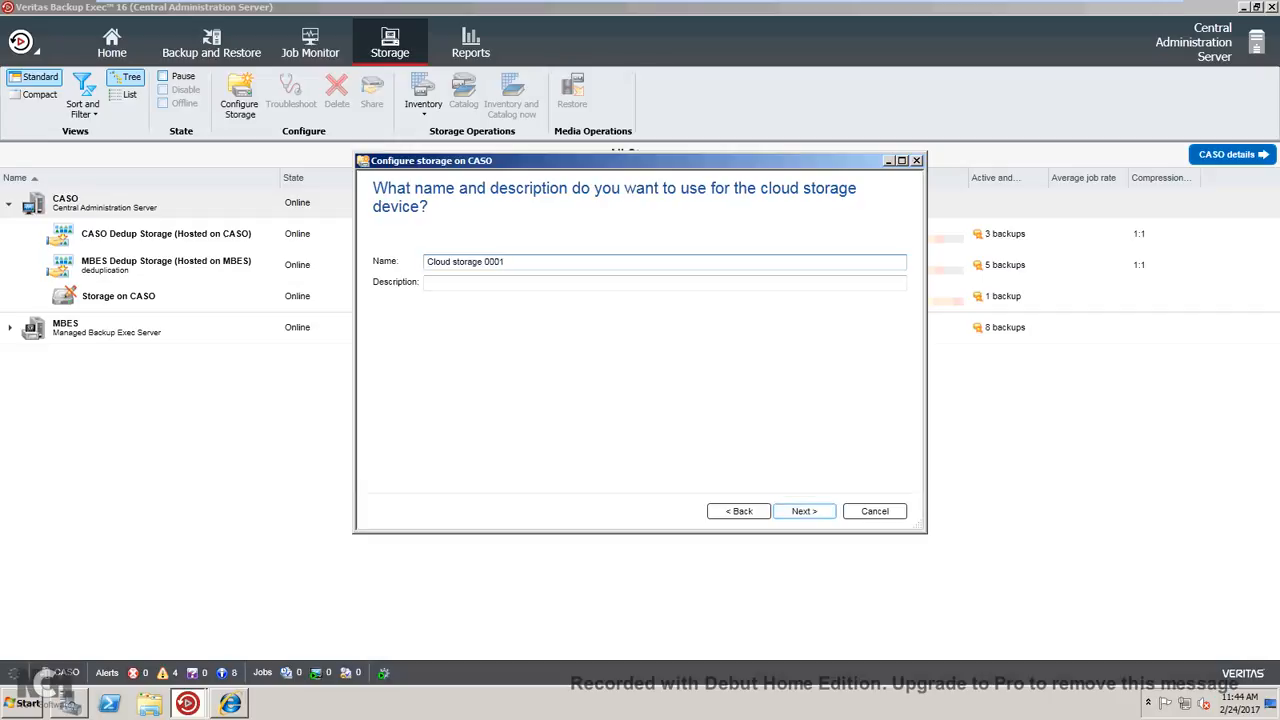
key(BackSpace)
key(BackSpace)
key(BackSpace)
key(BackSpace)
key(BackSpace)
key(BackSpace)
key(BackSpace)
key(BackSpace)
key(BackSpace)
key(BackSpace)
key(BackSpace)
key(BackSpace)
key(BackSpace)
key(BackSpace)
key(BackSpace)
key(BackSpace)
key(BackSpace)
key(BackSpace)
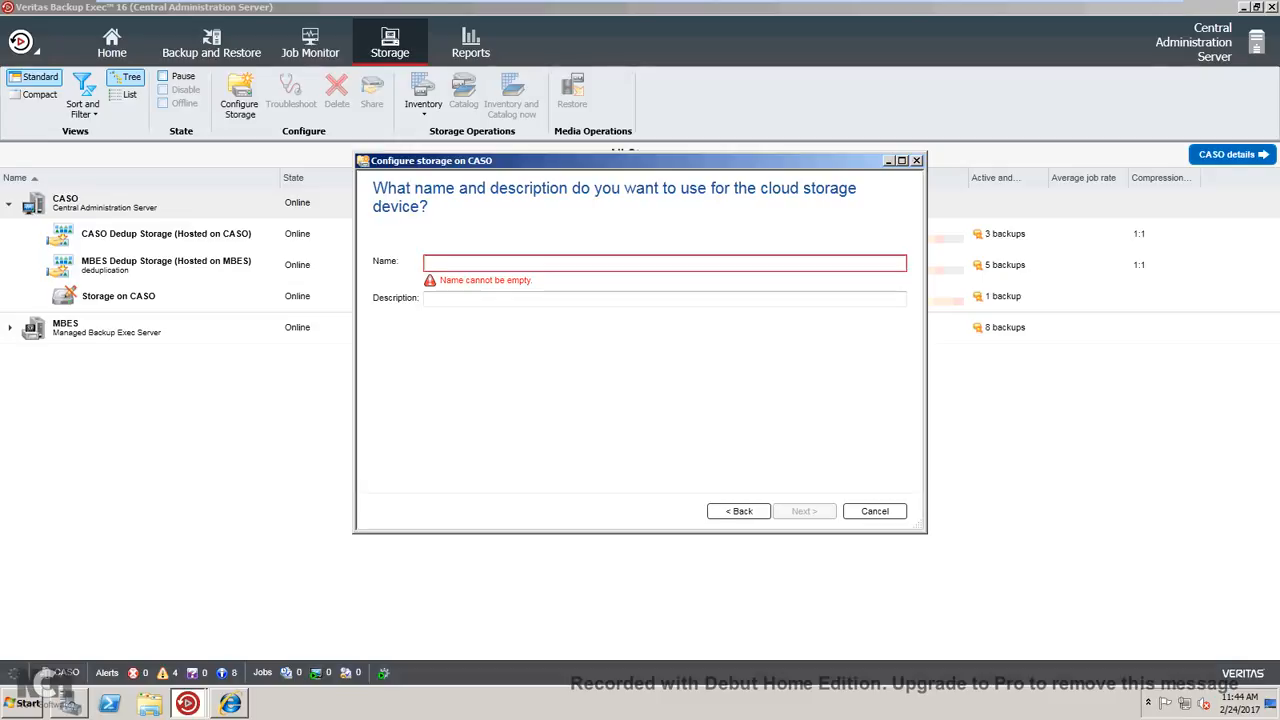
text(azure)
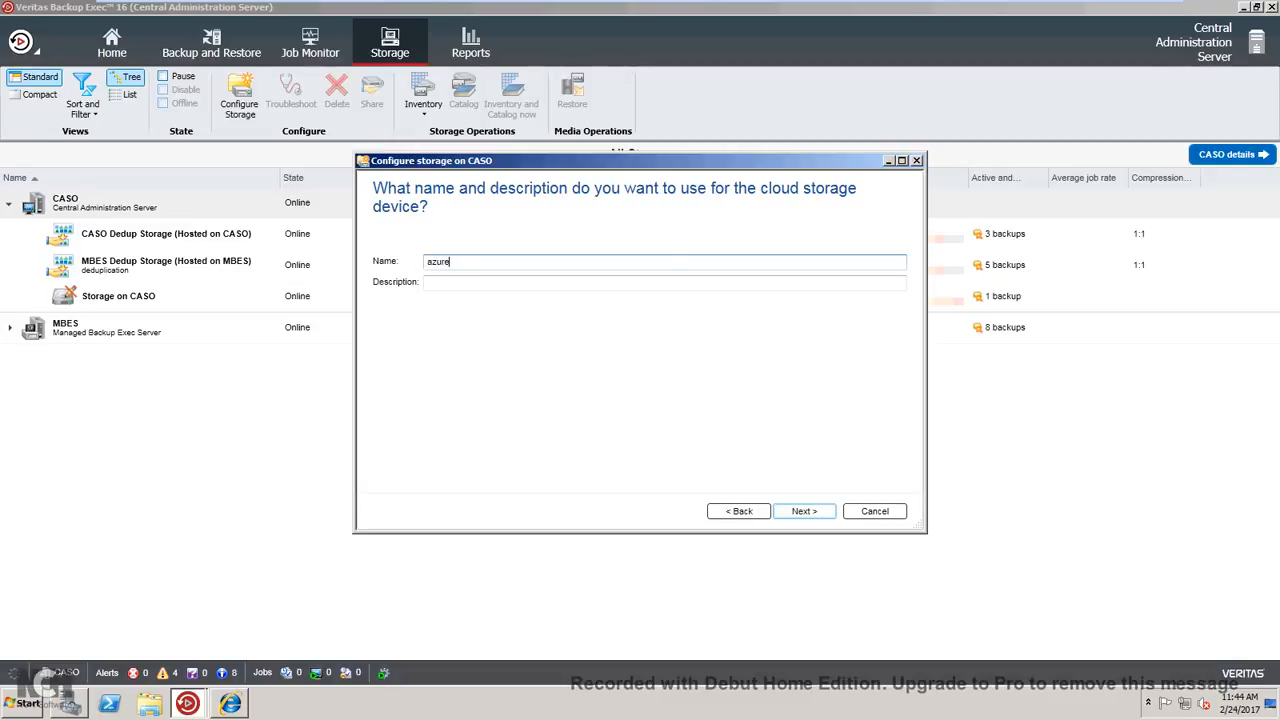
text(storage1)
key(BackSpace)
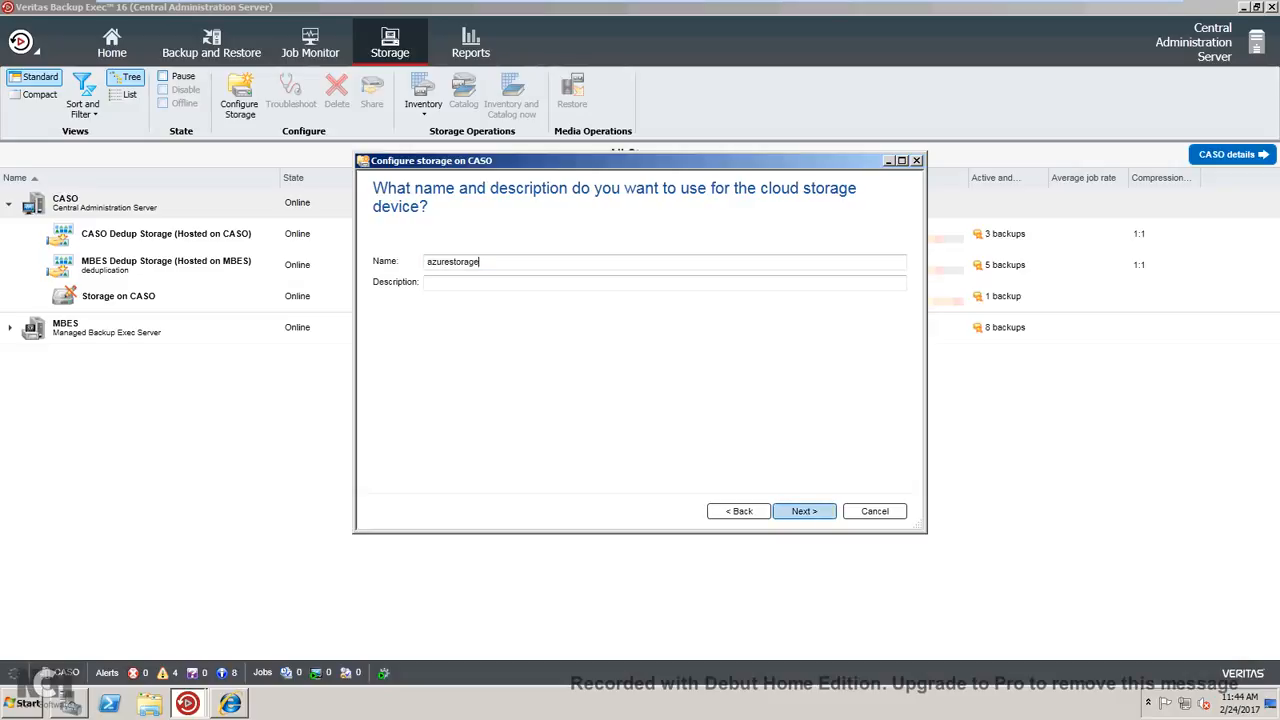
click(804, 511)
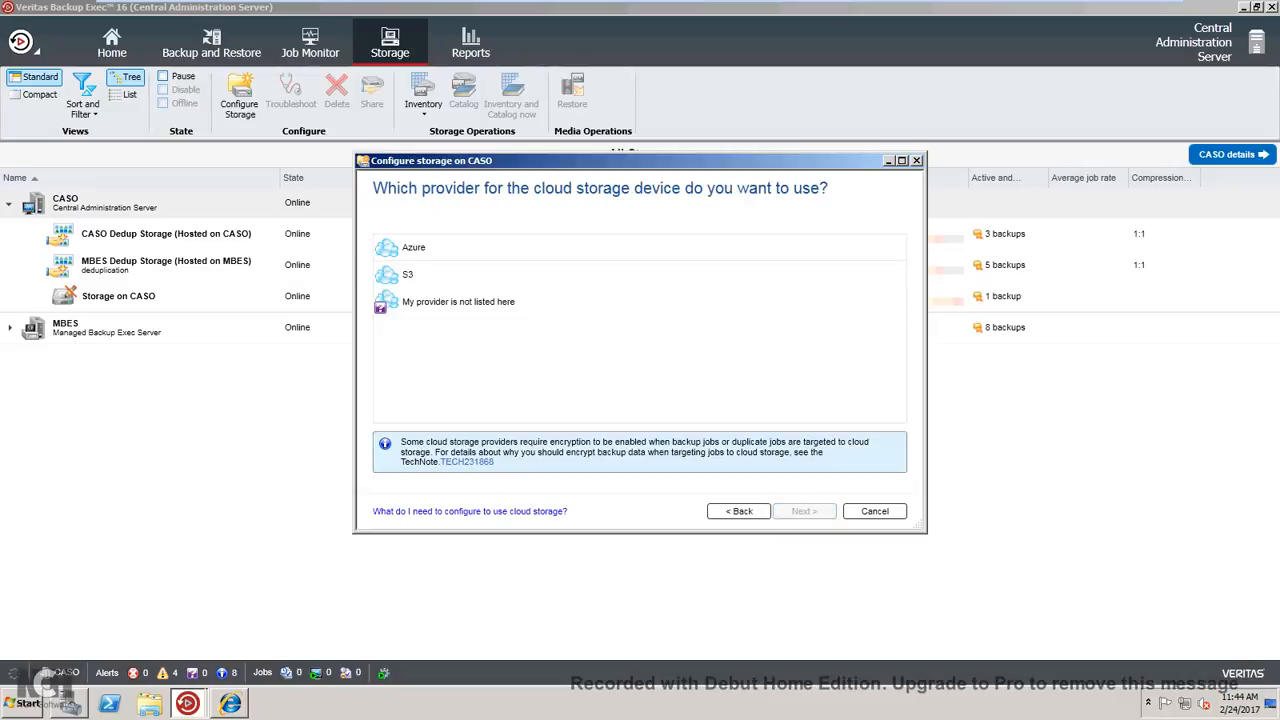
Choose Azure as the cloud provider and connect to server azure:azure.com with the azure logon account.
click(414, 248)
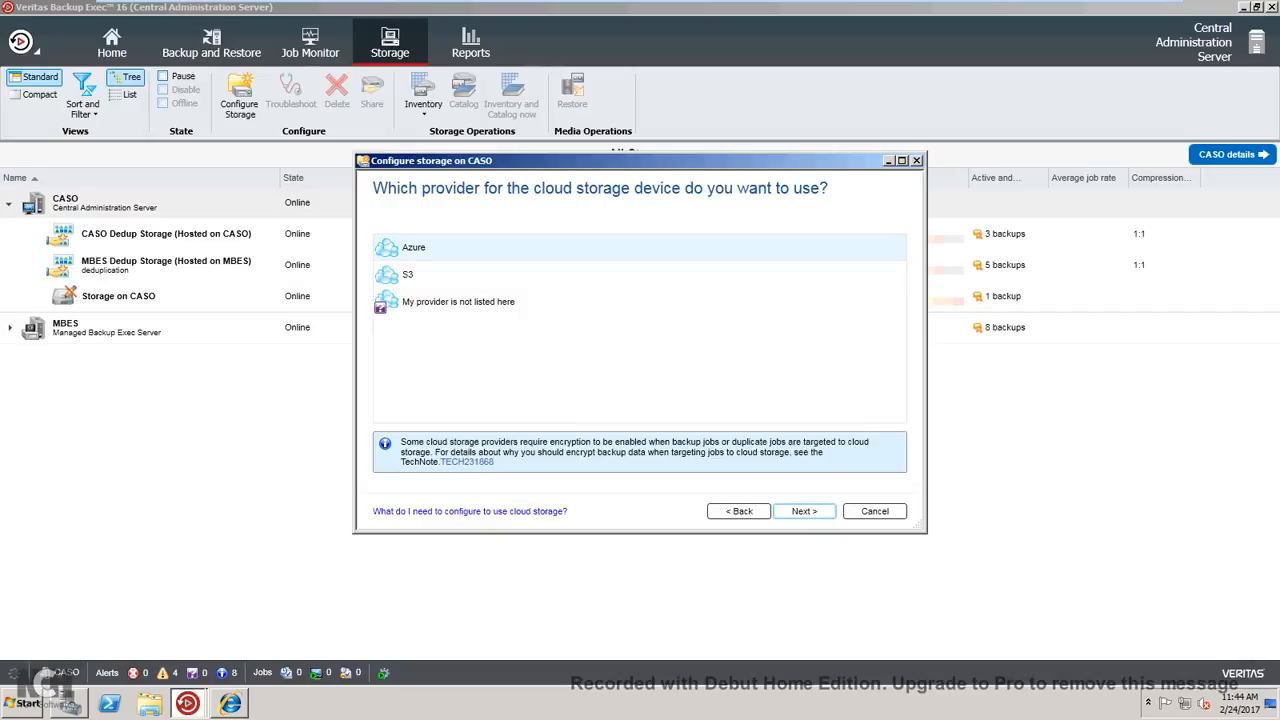
click(804, 511)
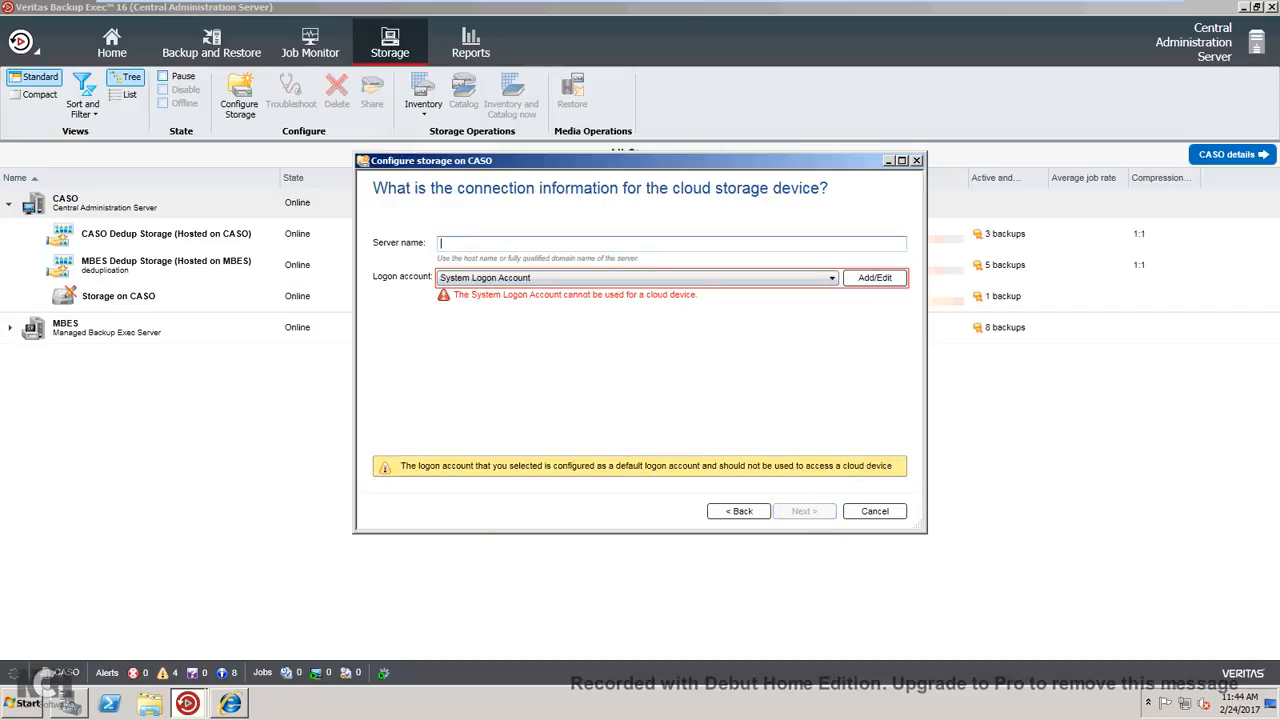
text(azure:azure.com)
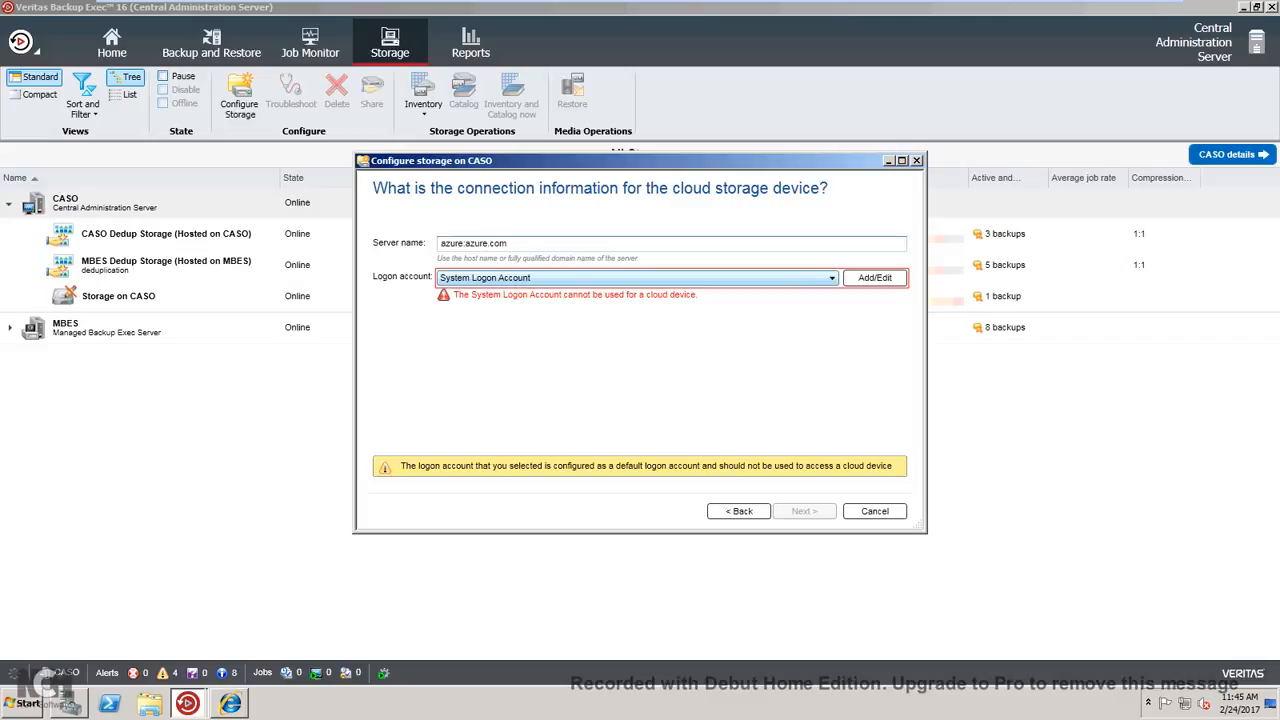
click(831, 278)
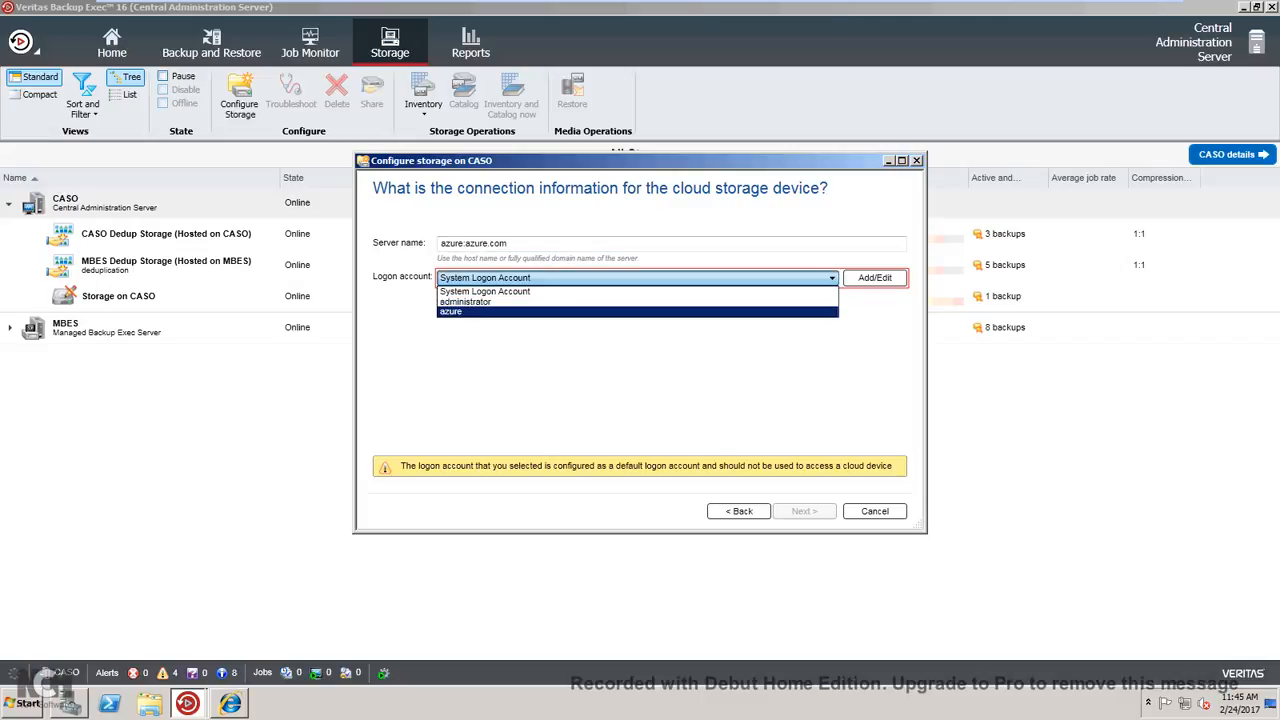
click(637, 312)
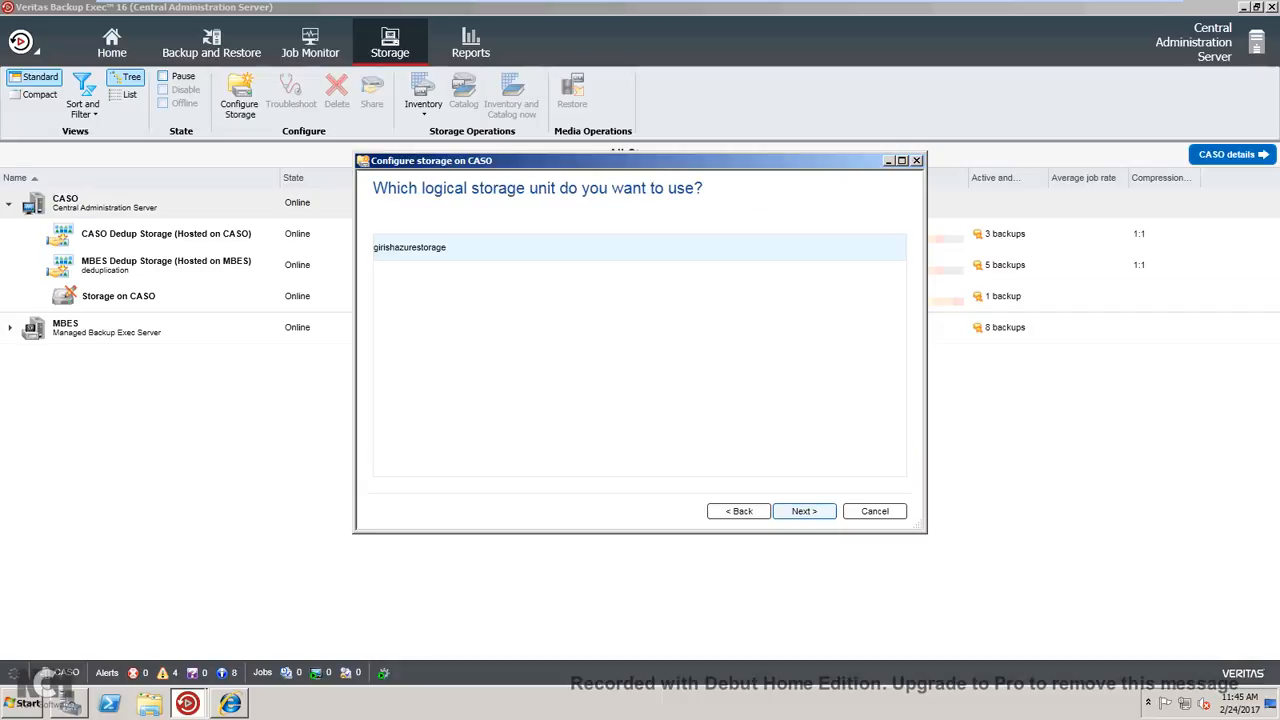
Accept the listed logical storage unit and set the device's concurrent operations to 4.
click(804, 511)
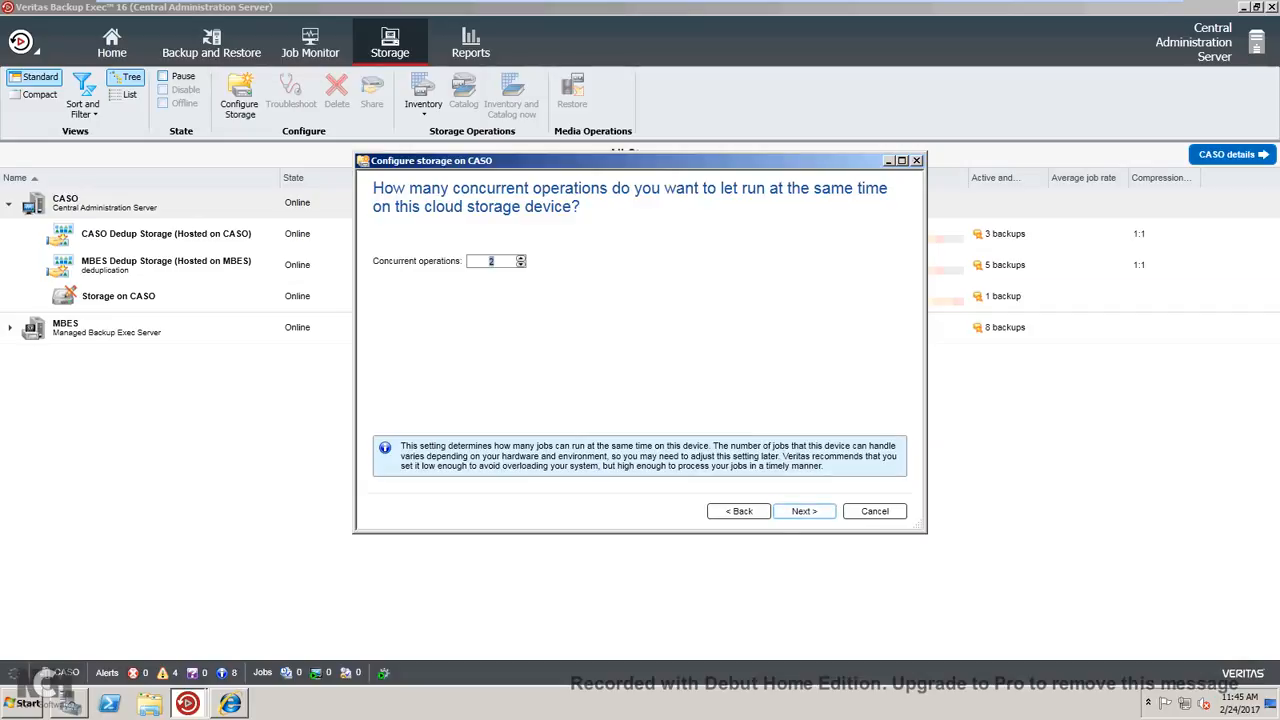
text(4)
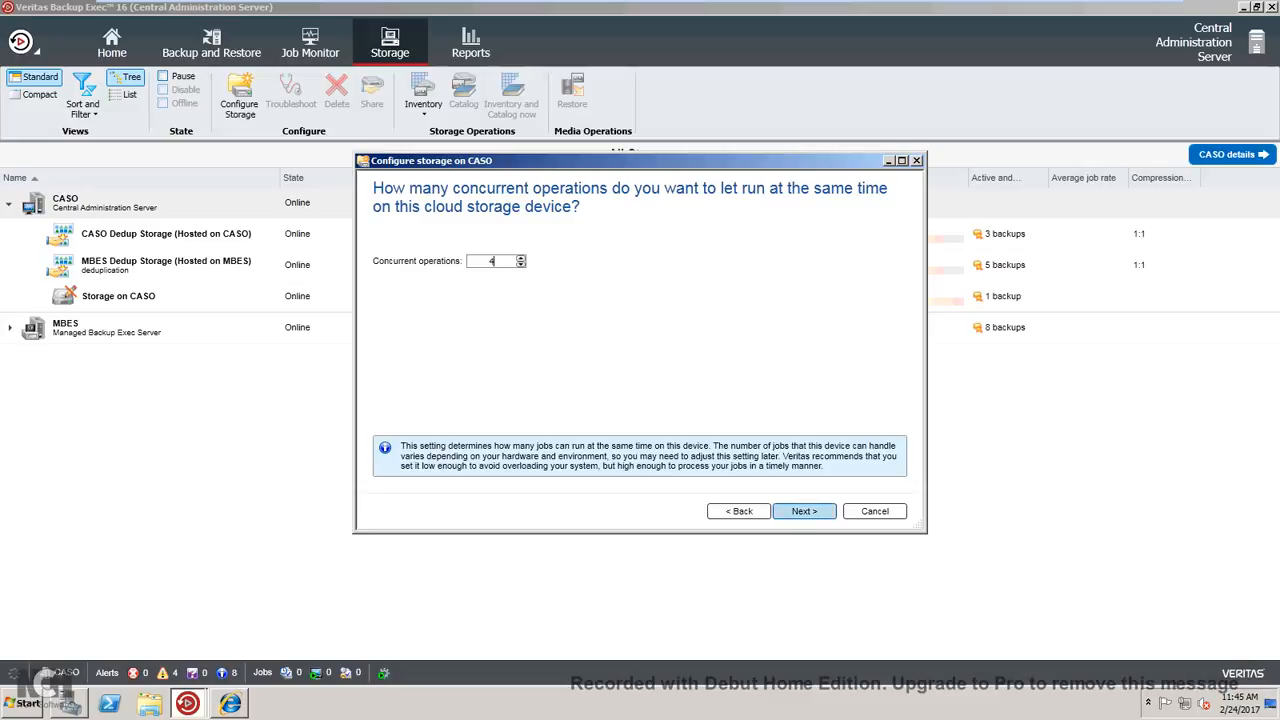
click(804, 511)
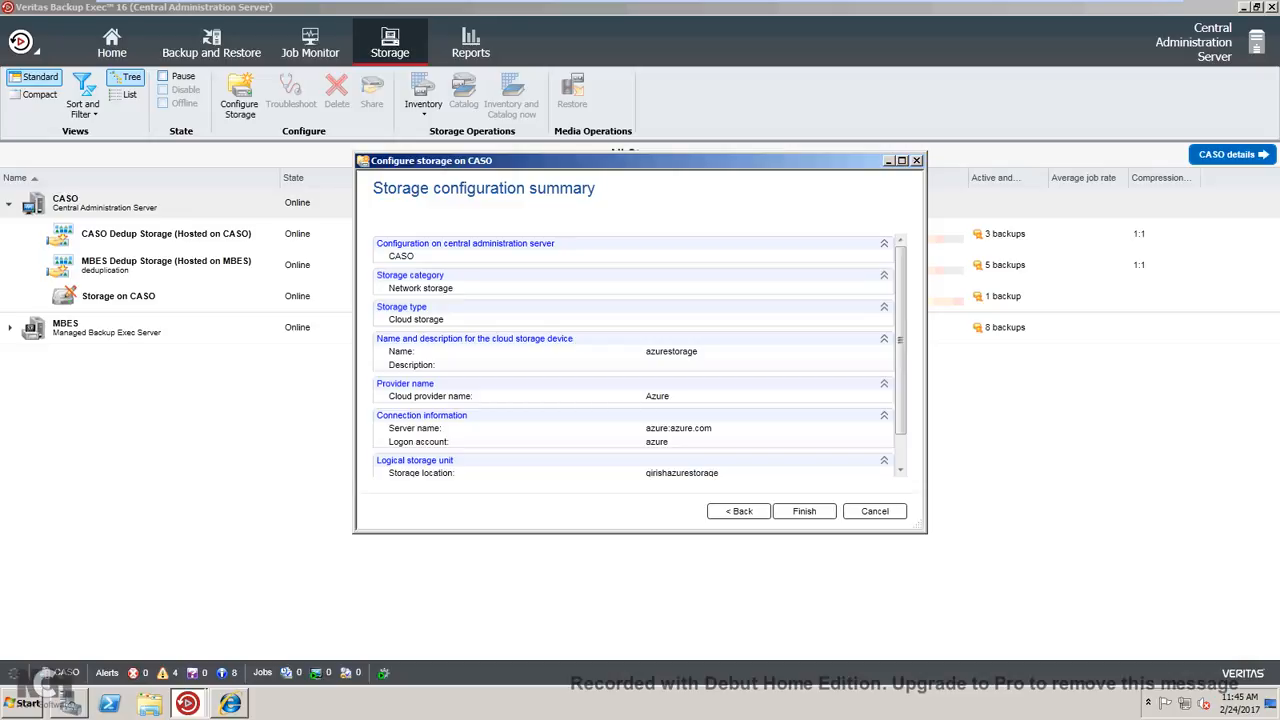
Finish the cloud storage configuration and restart the Backup Exec services to bring the device online.
key(Return)
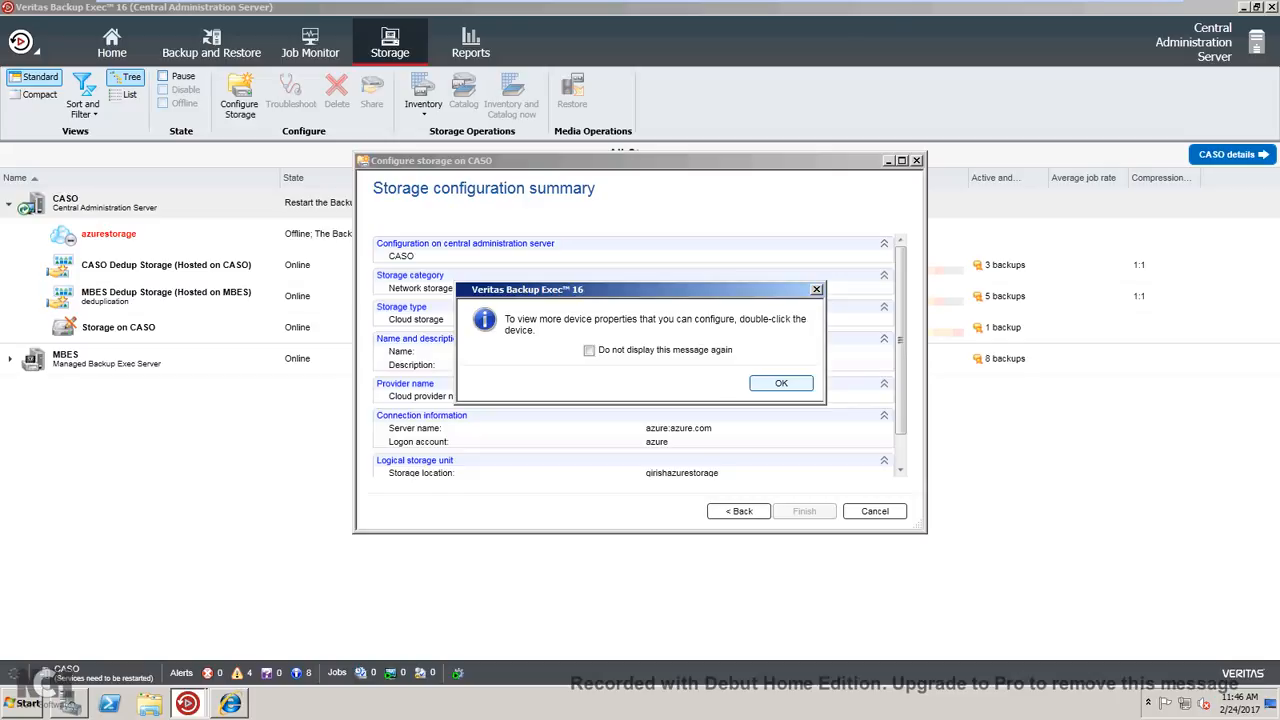
key(Return)
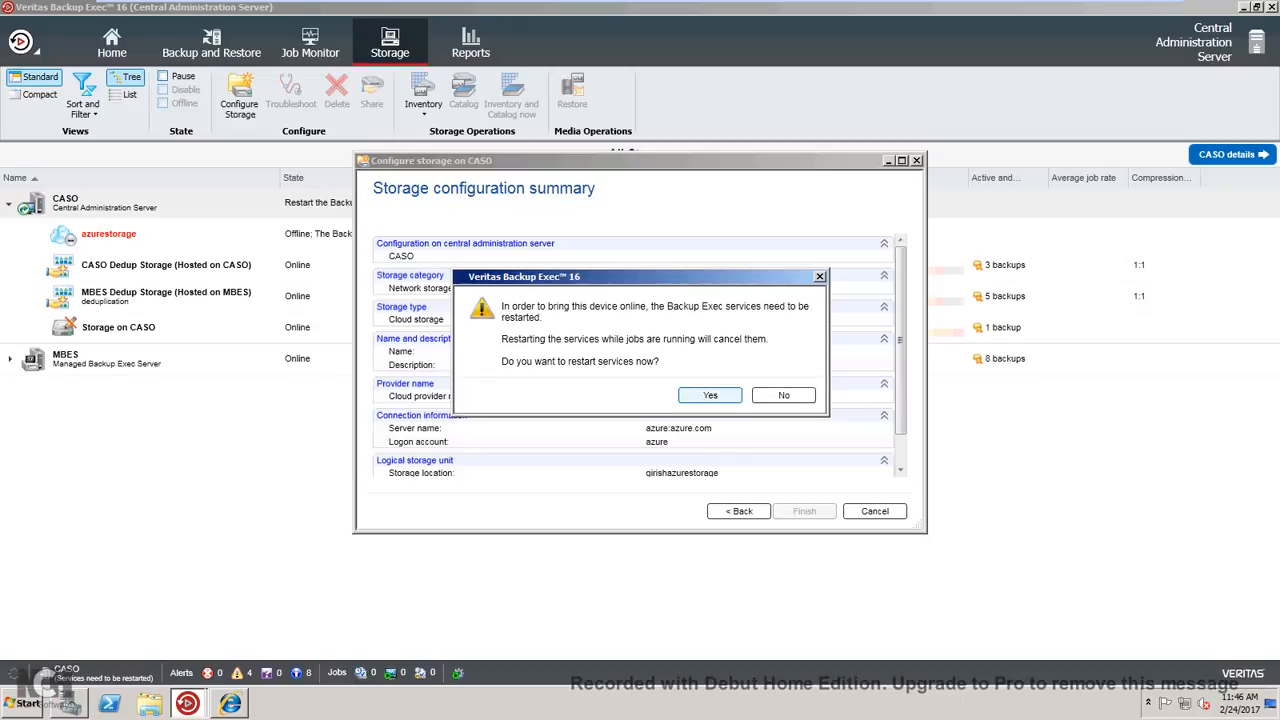
key(Return)
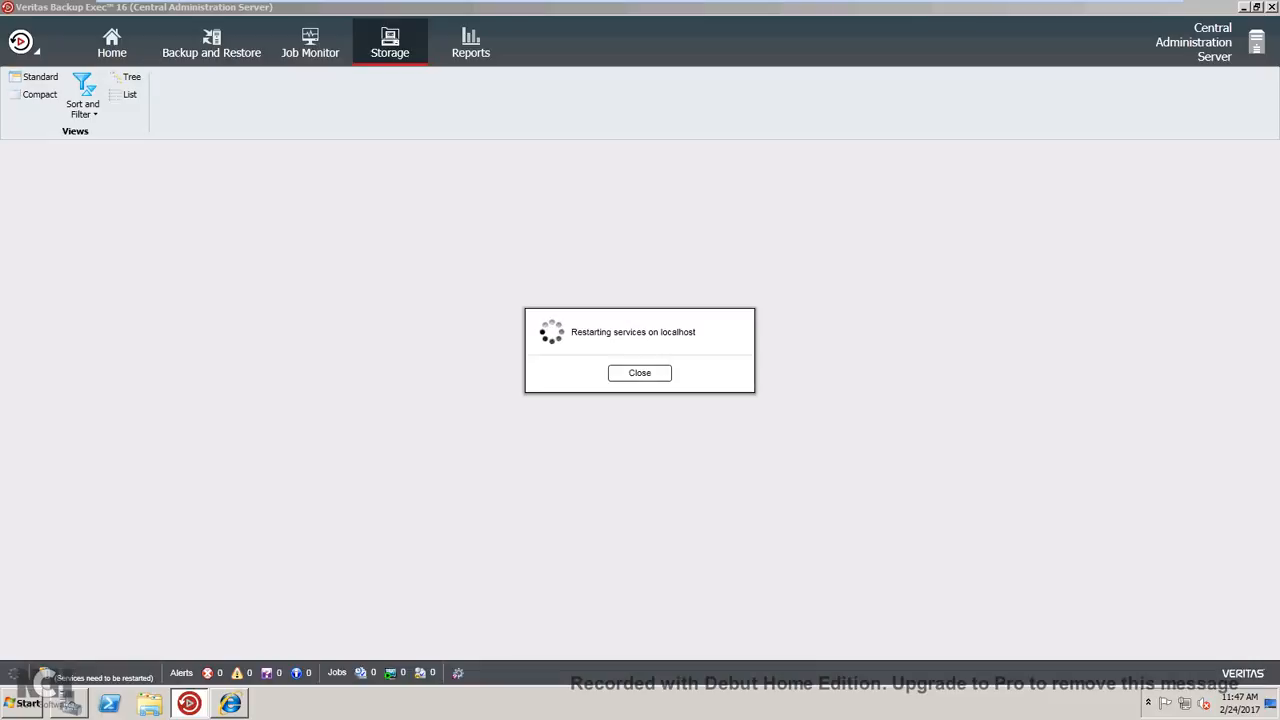
Open the azurestorage device's details to review its properties.
mouse_move(640, 2)
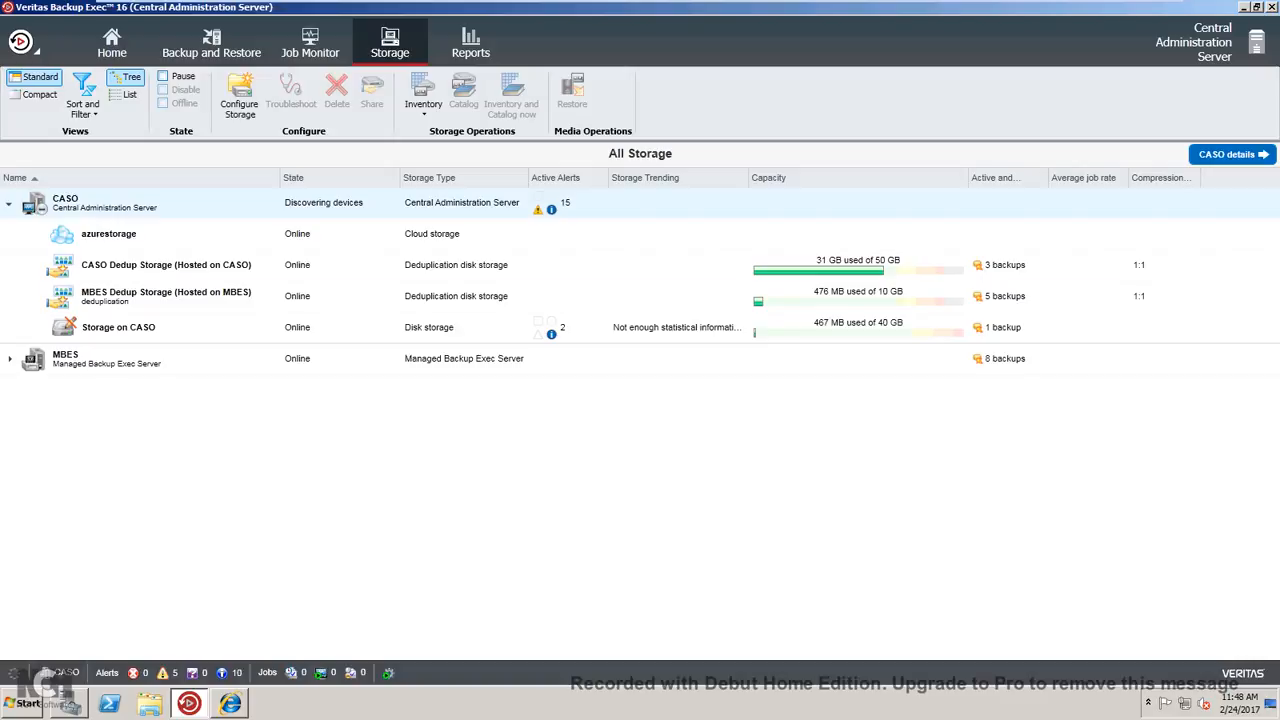
click(109, 234)
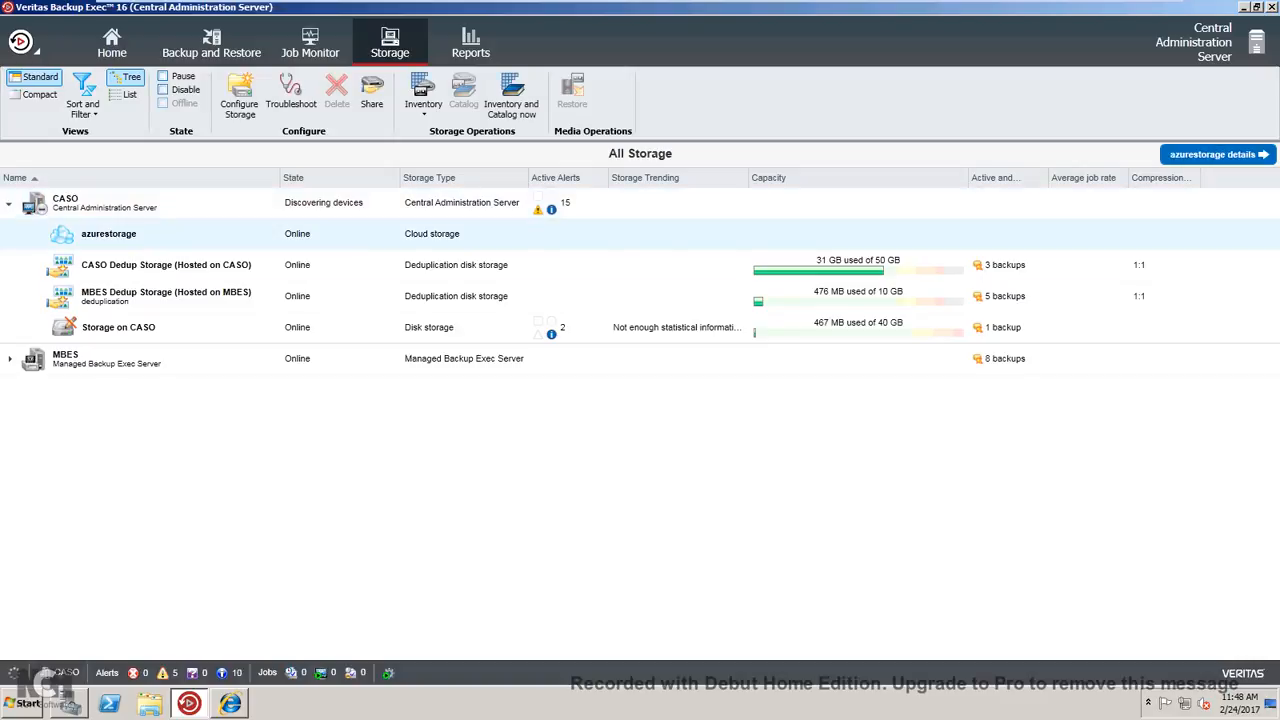
double_click(300, 234)
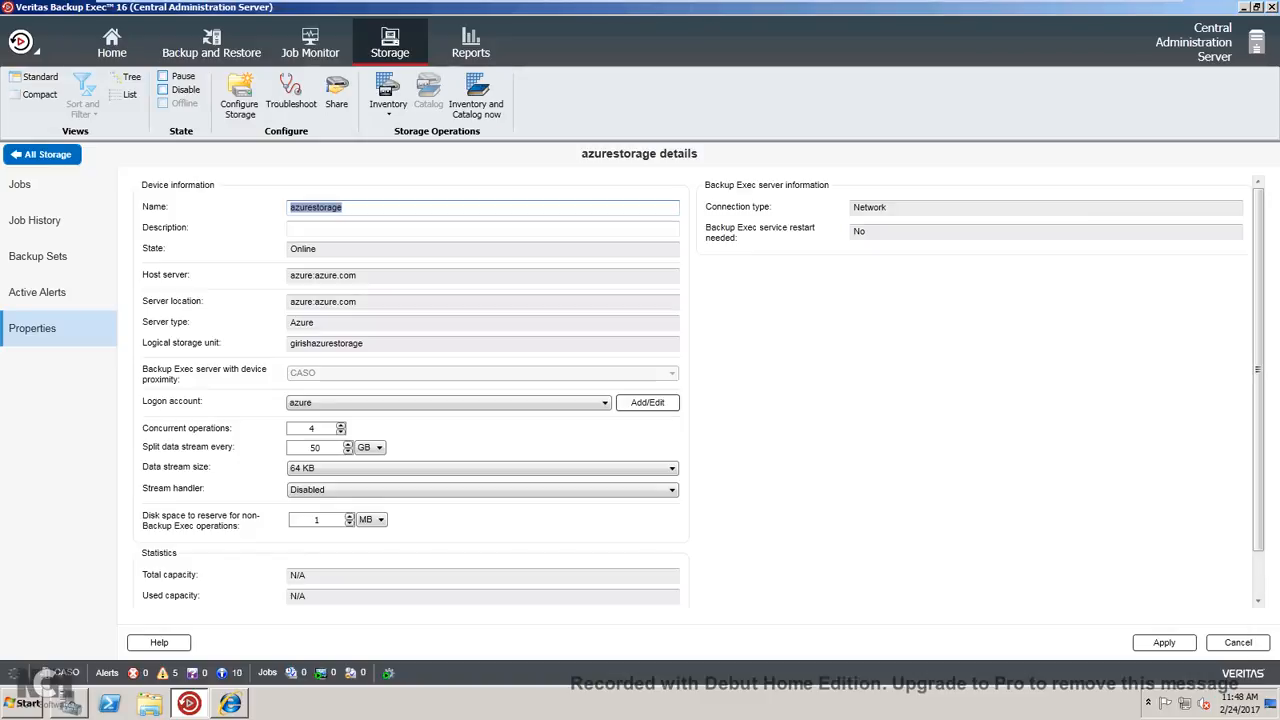
Show the servers available for backup and restore, and return the remote session to a window.
click(211, 43)
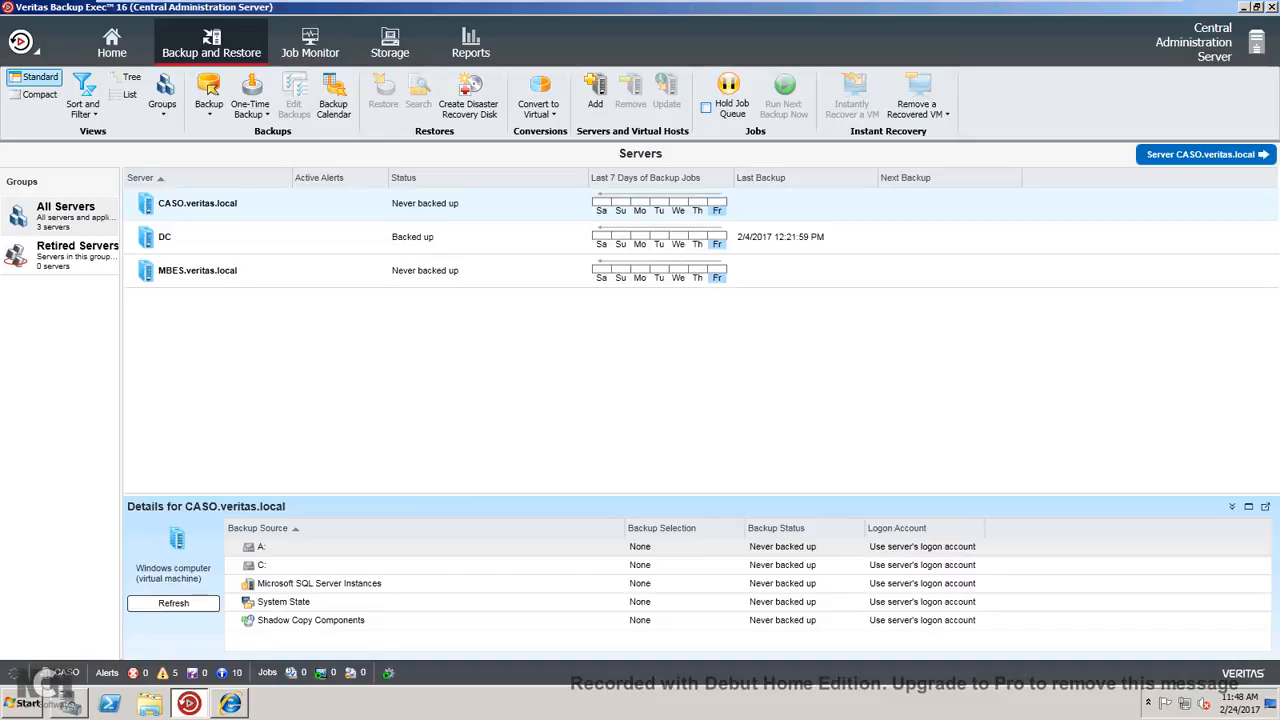
mouse_move(640, 2)
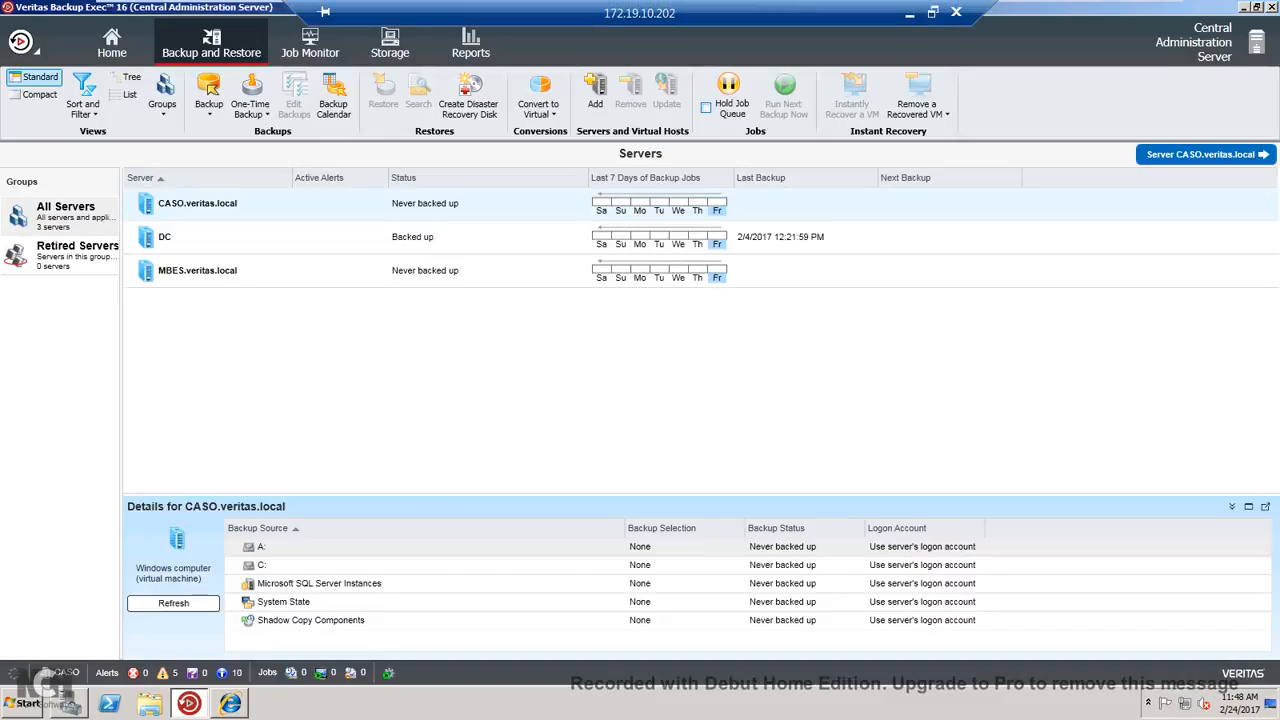
click(932, 12)
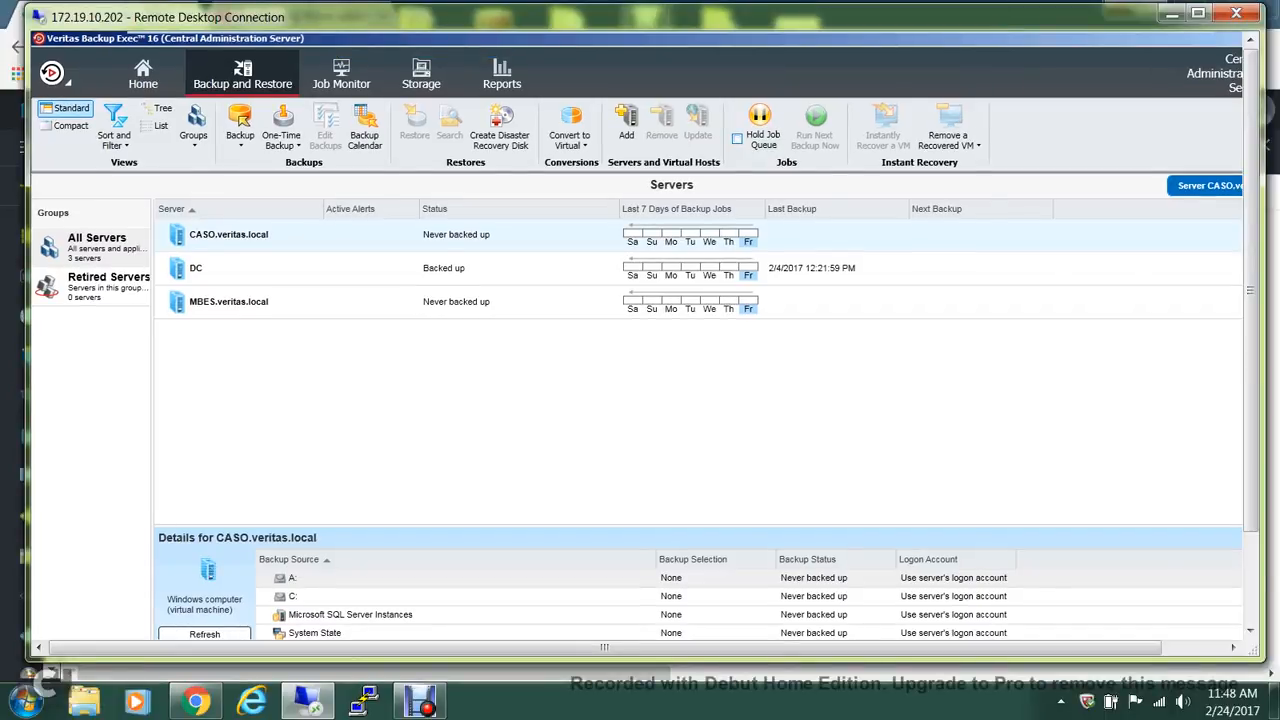
click(420, 700)
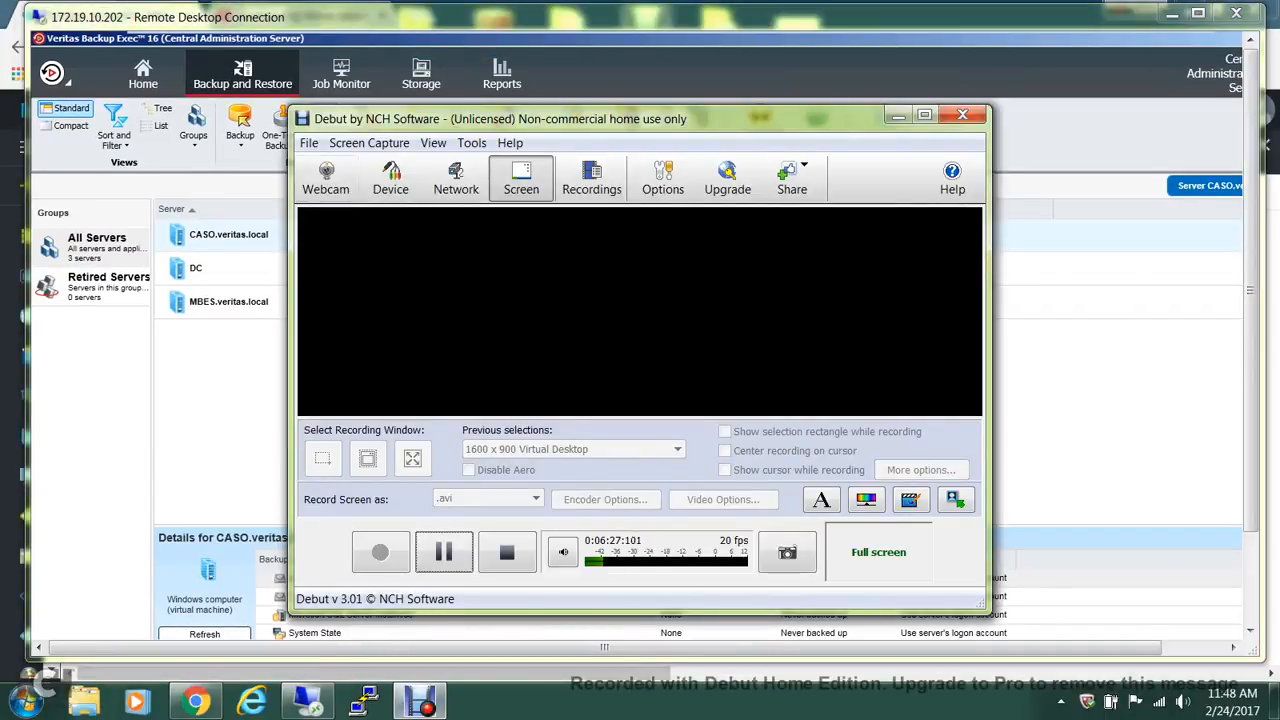